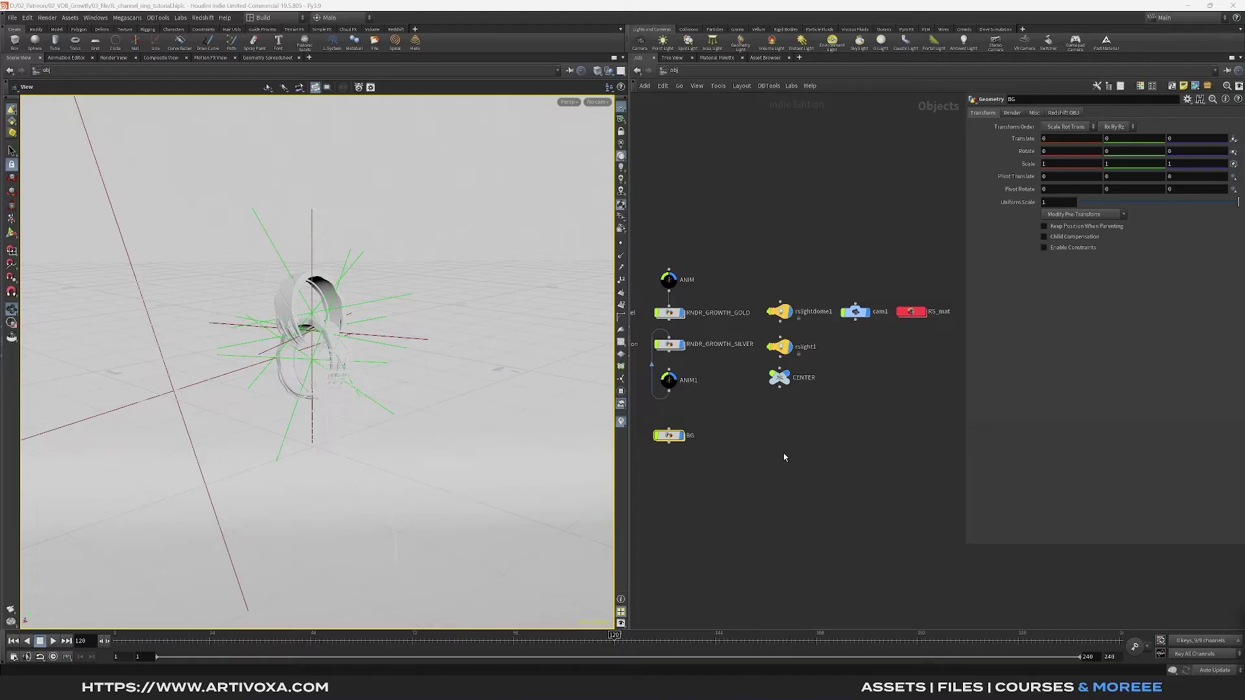
Show cam1's Redshift Color Correction settings: OCIO display sRGB, view ACES 1.0 SDR-video
{"action": "left_click", "coordinate": [856, 312]}
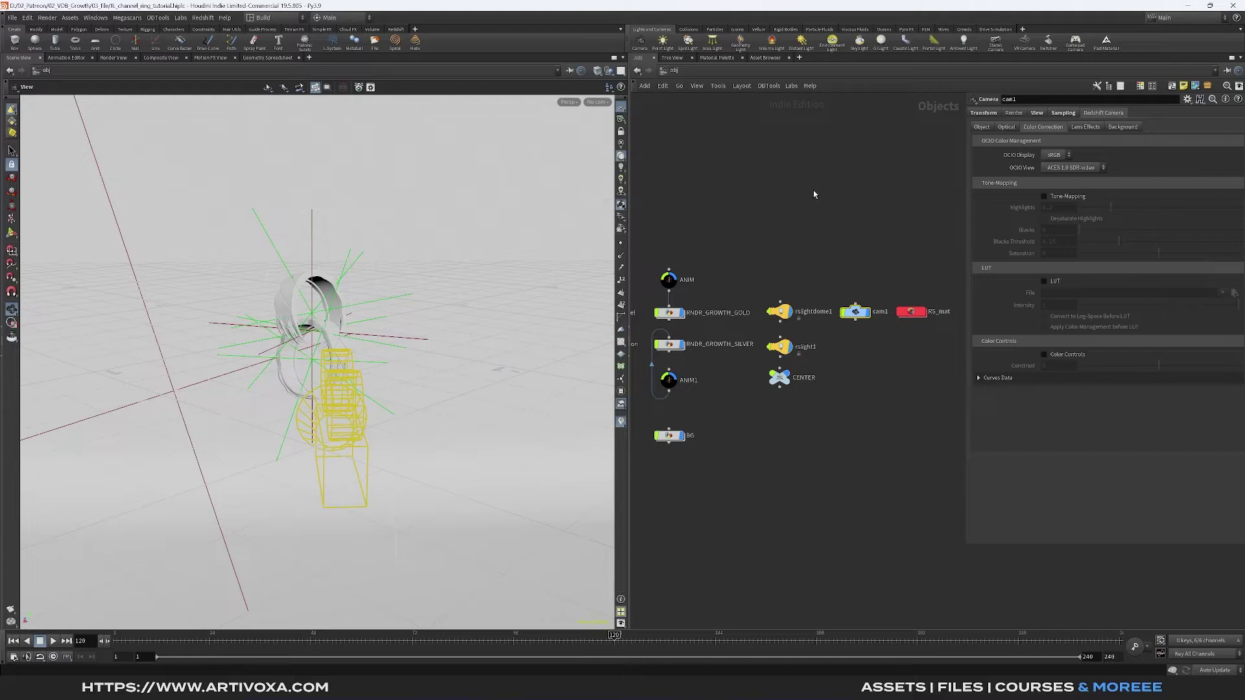
Switch to the /out network, select Redshift_ROP1 and widen the parameter pane
{"action": "left_click", "coordinate": [687, 71]}
{"action": "left_click", "coordinate": [707, 138]}
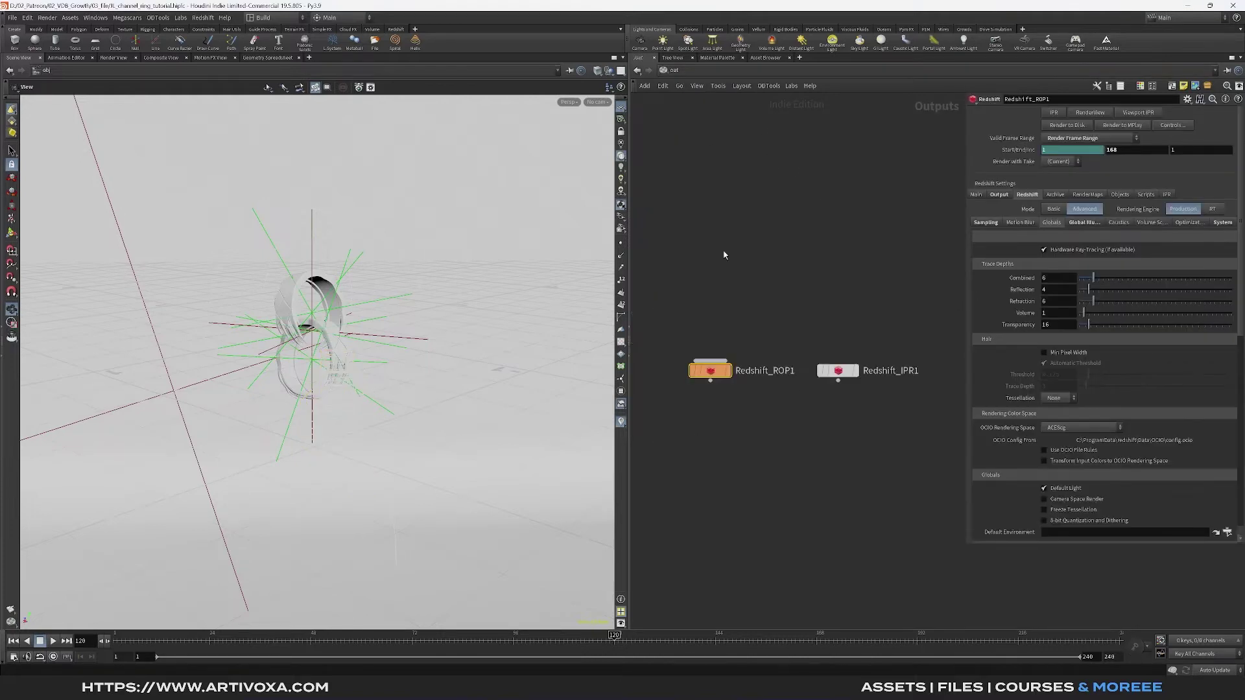
{"action": "left_click_drag", "start_coordinate": [774, 312], "coordinate": [668, 436]}
{"action": "left_click_drag", "start_coordinate": [967, 320], "coordinate": [792, 224]}
In Redshift_ROP1's Output > Common settings, check the EXR path and choose Half Float (16 bits)
{"action": "left_click", "coordinate": [802, 194]}
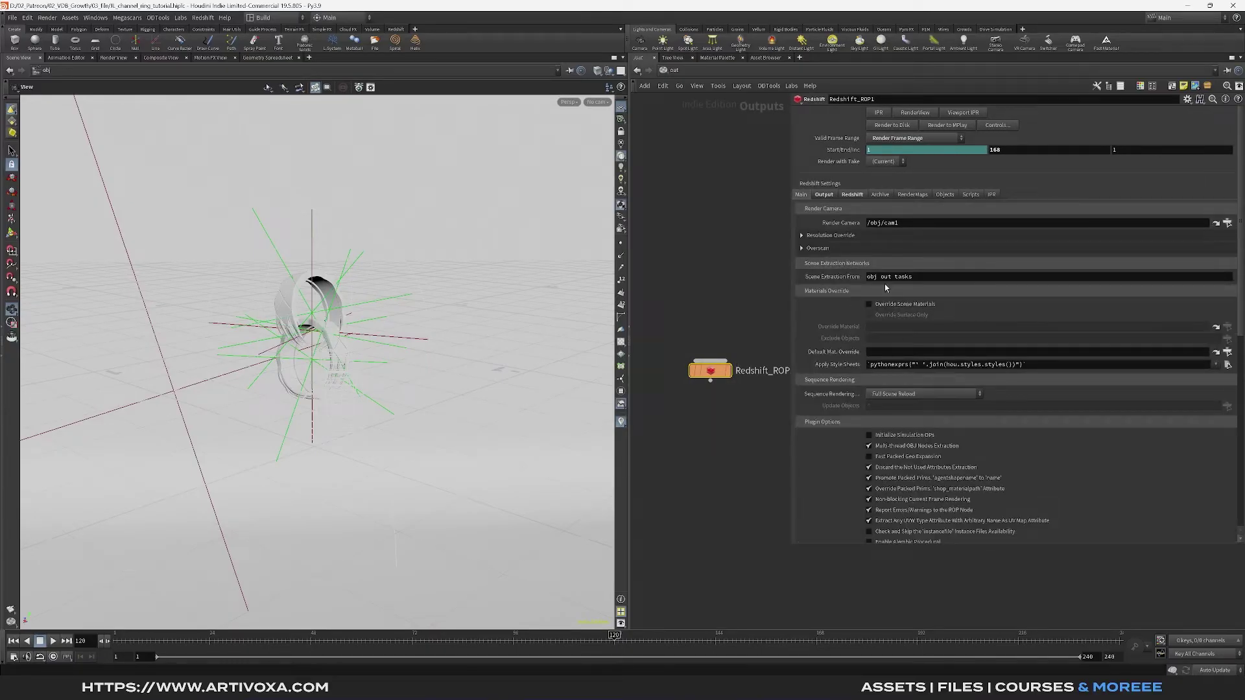
{"action": "left_click", "coordinate": [822, 195]}
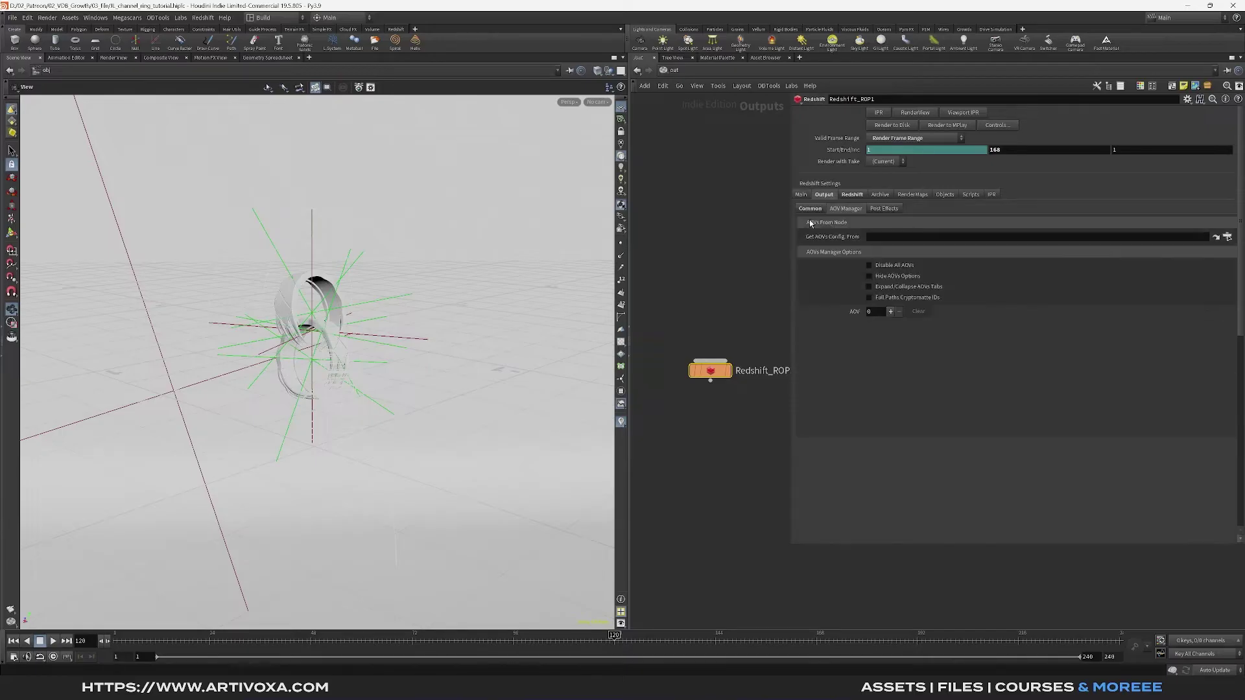
{"action": "left_click", "coordinate": [816, 208]}
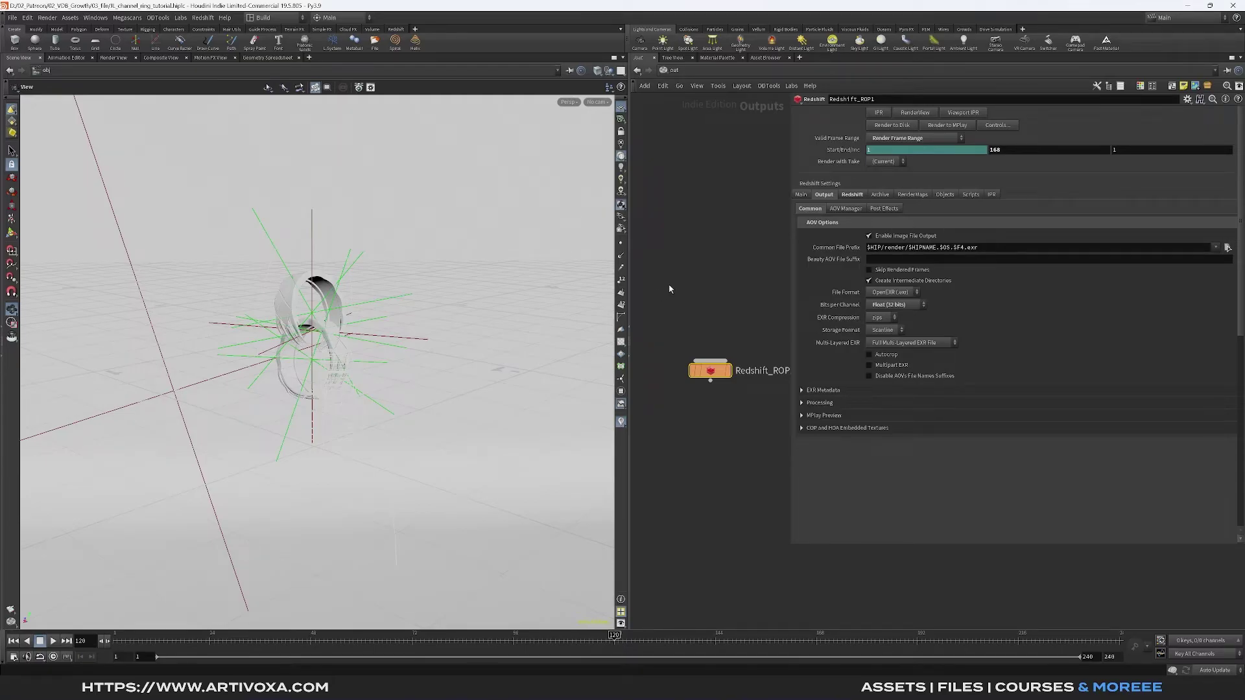
{"action": "left_click", "coordinate": [942, 248]}
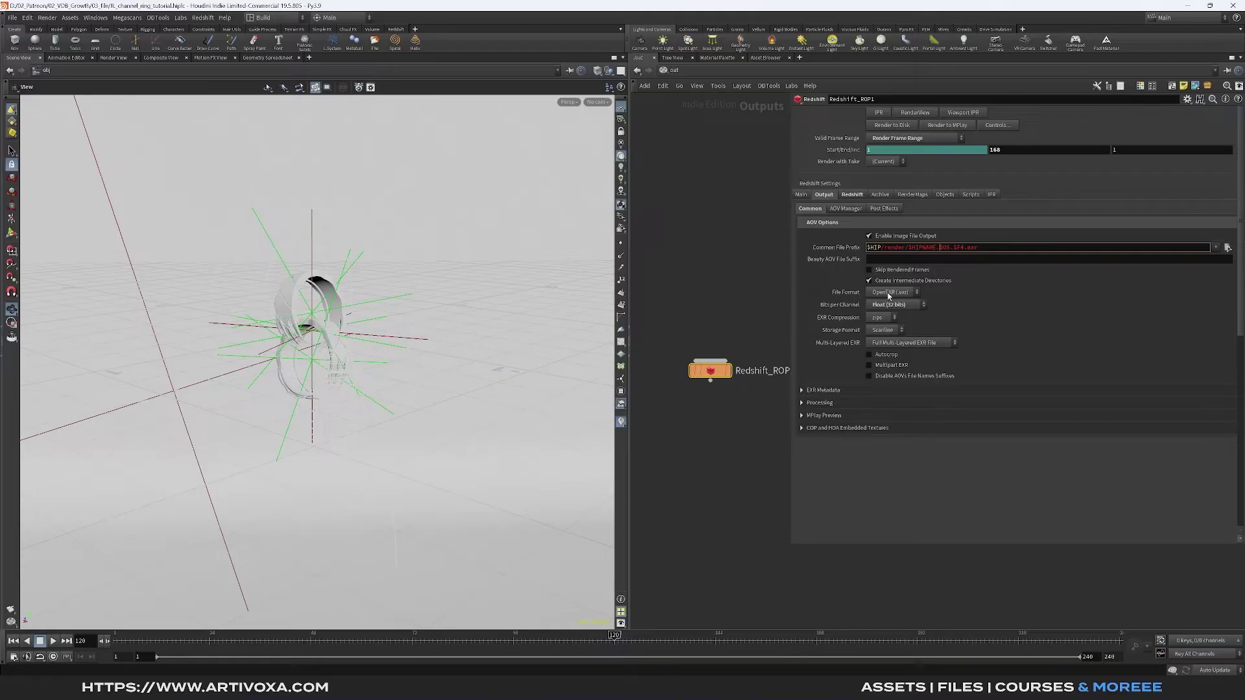
{"action": "left_click", "coordinate": [891, 304]}
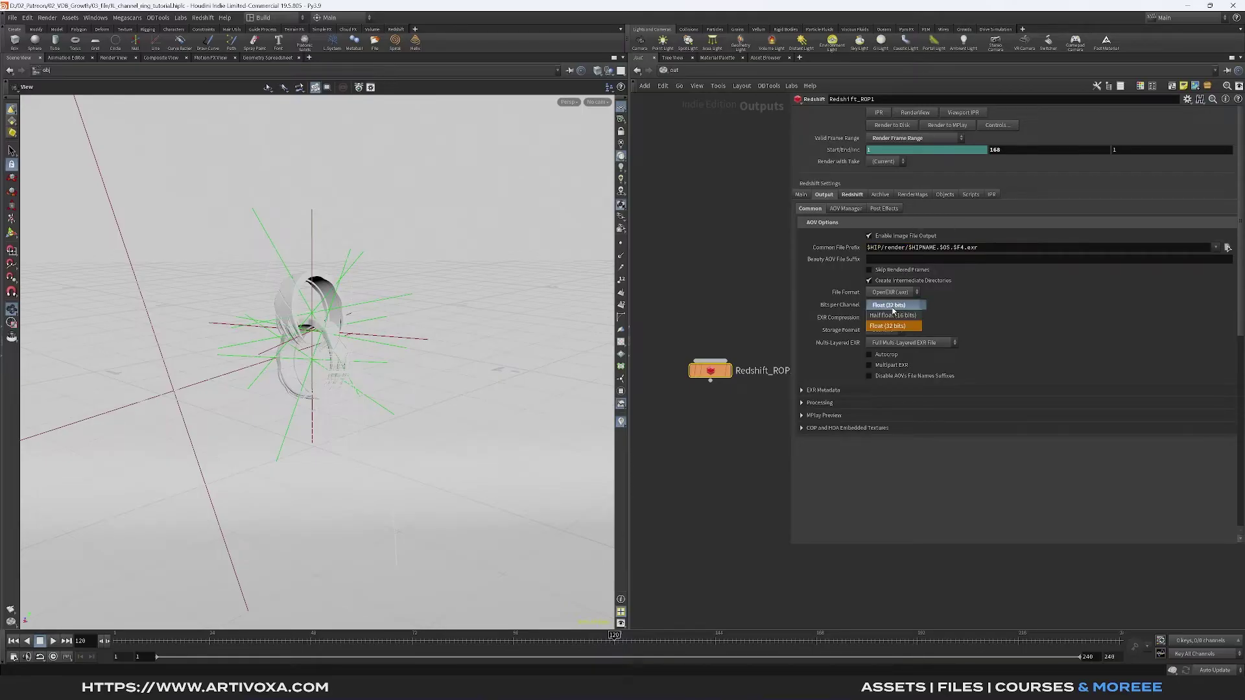
{"action": "left_click", "coordinate": [891, 317]}
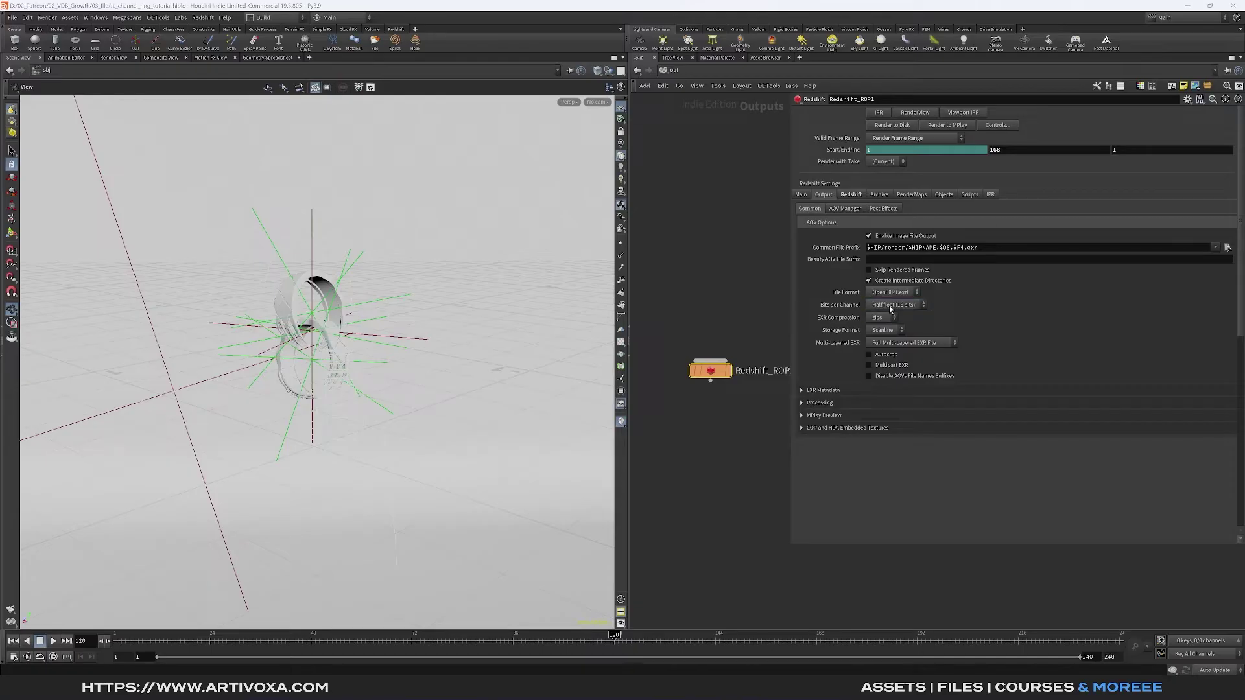
{"action": "left_click", "coordinate": [891, 307]}
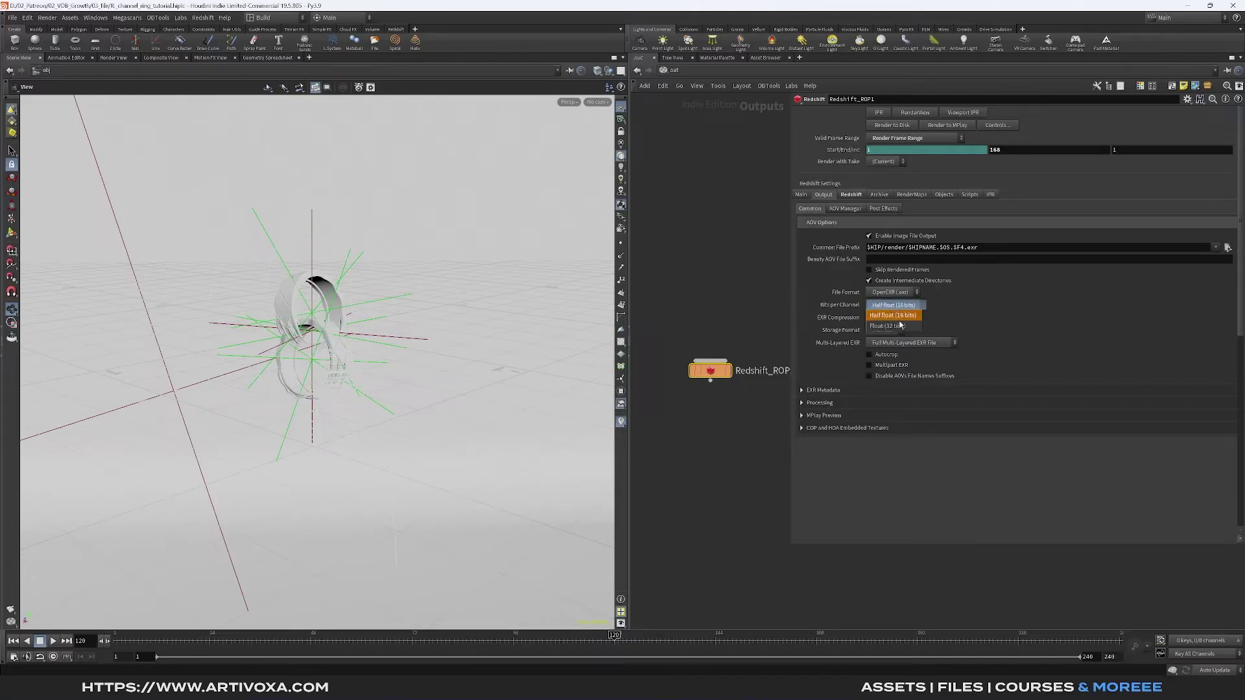
Set bits per channel to Float (32 bits) and add Diffuse and Specular Lighting AOVs
{"action": "left_click", "coordinate": [900, 328]}
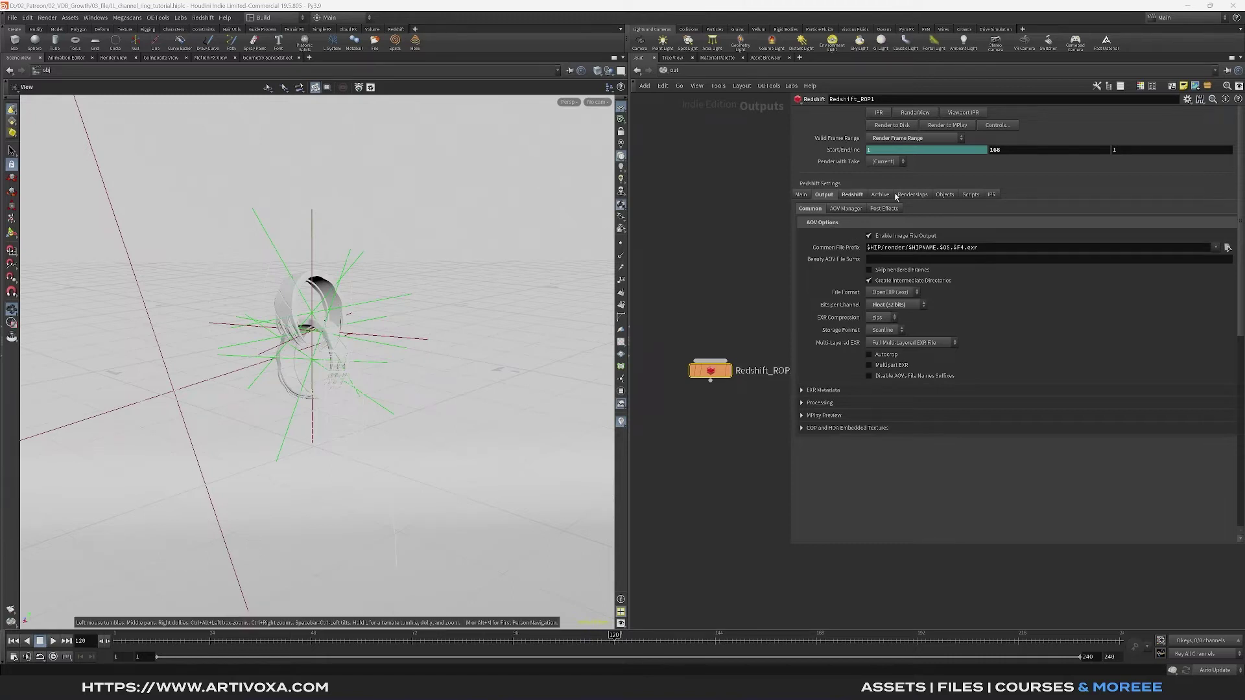
{"action": "left_click", "coordinate": [856, 211]}
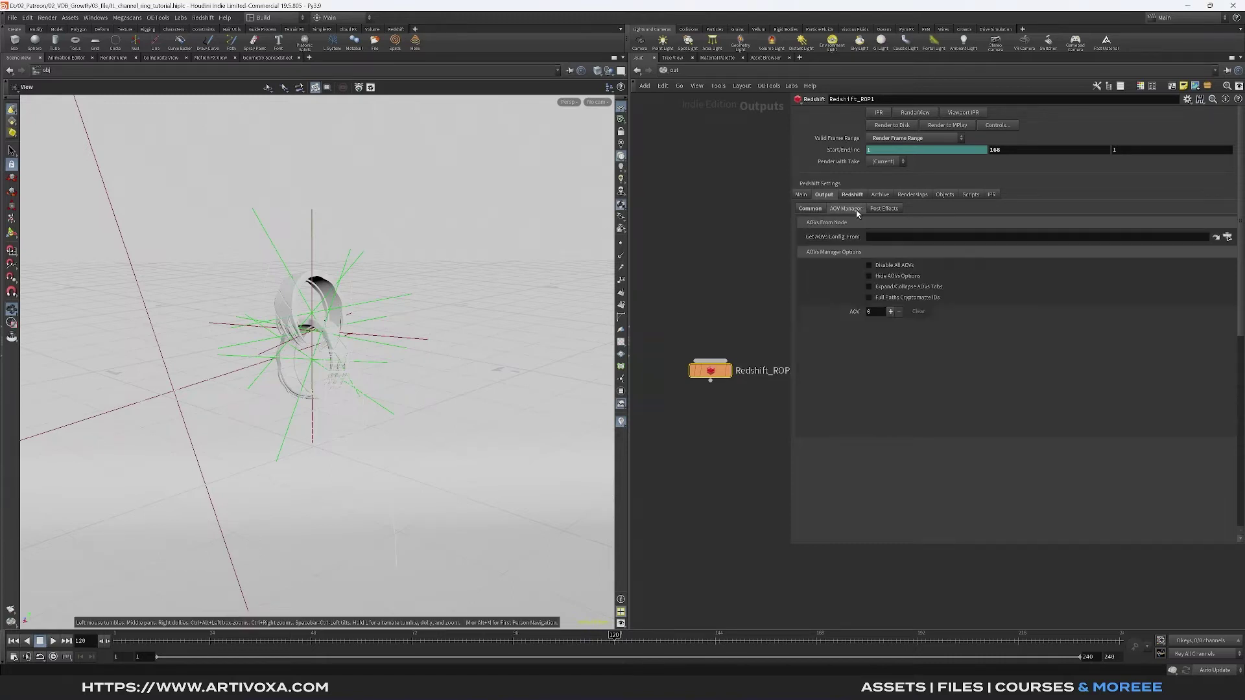
{"action": "left_click", "coordinate": [889, 312]}
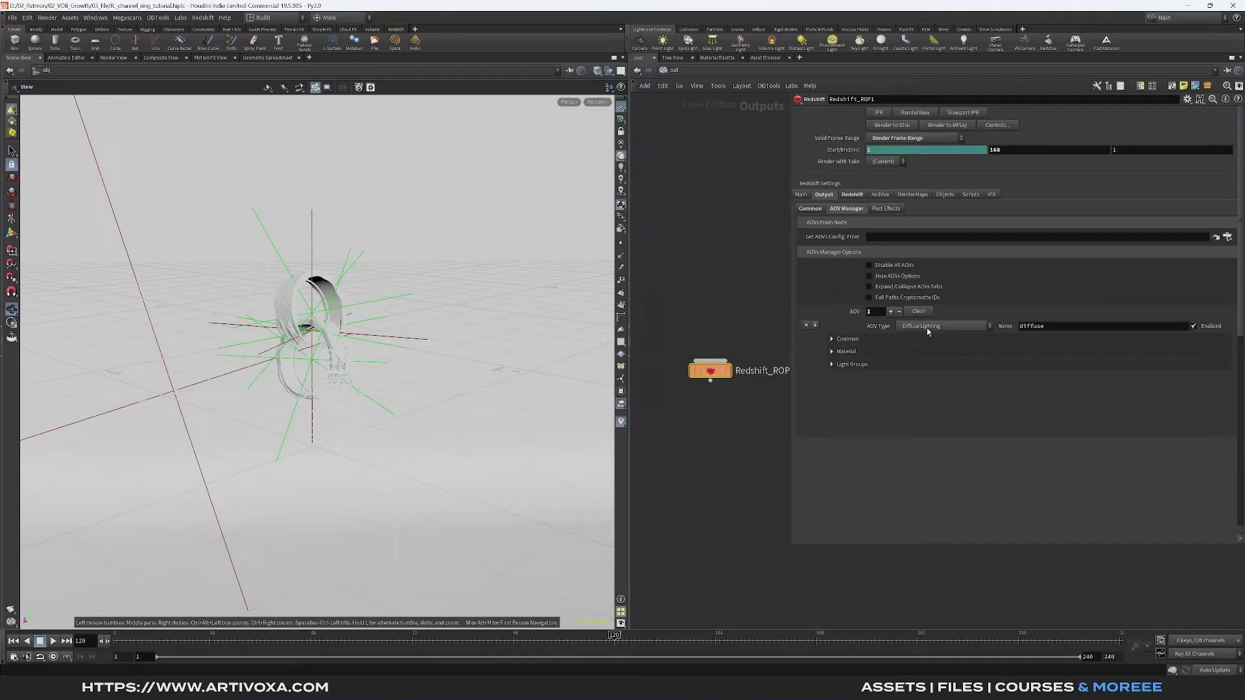
{"action": "left_click", "coordinate": [891, 311]}
{"action": "left_click", "coordinate": [934, 377]}
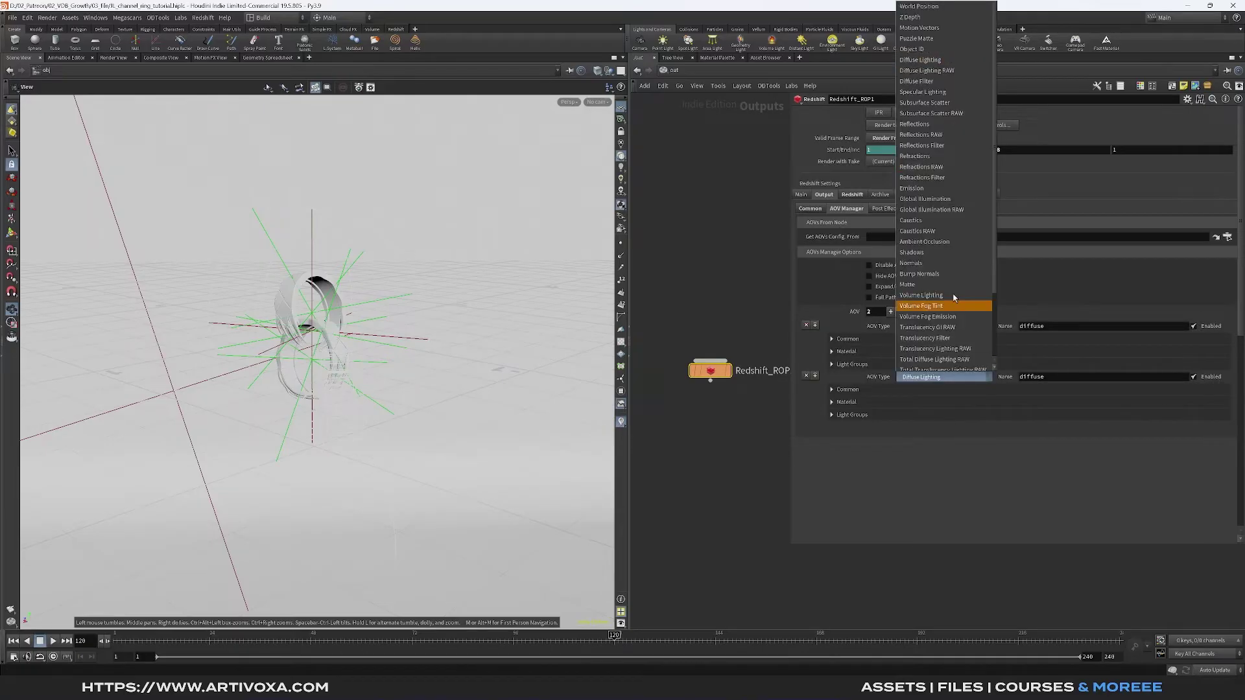
{"action": "left_click", "coordinate": [923, 91]}
Add Reflections and Global Illumination AOVs
{"action": "left_click", "coordinate": [891, 311]}
{"action": "left_click", "coordinate": [938, 428]}
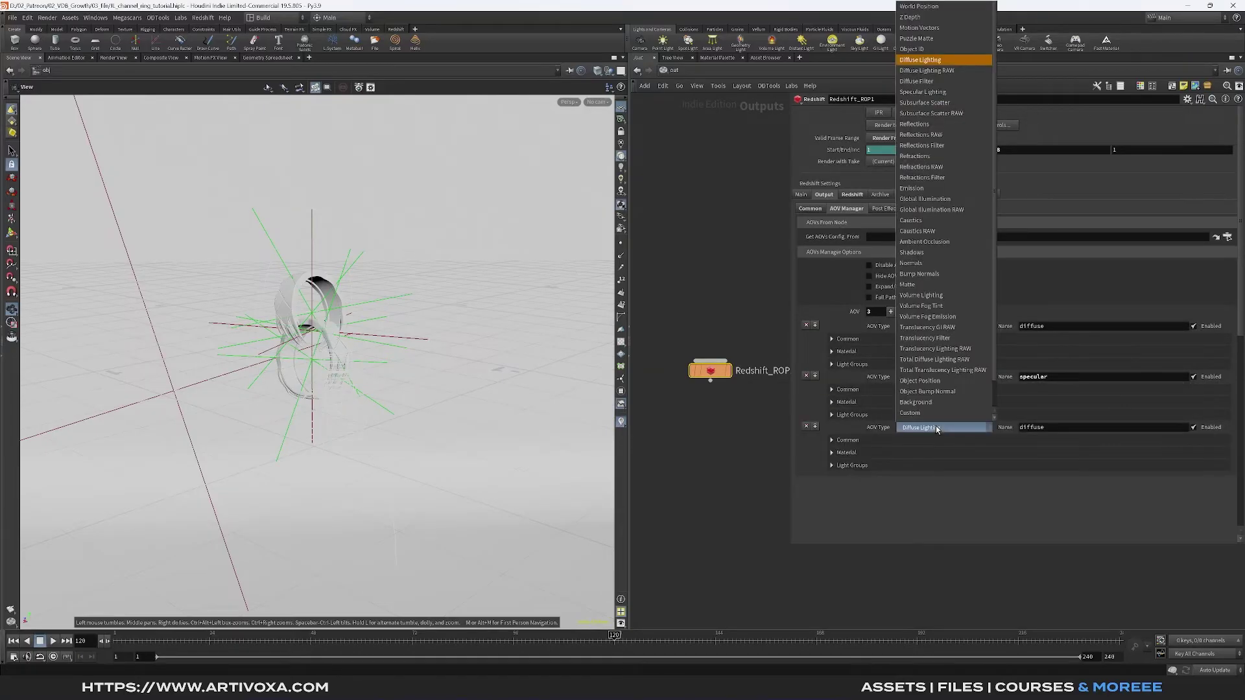
{"action": "left_click", "coordinate": [918, 124]}
{"action": "left_click", "coordinate": [891, 311]}
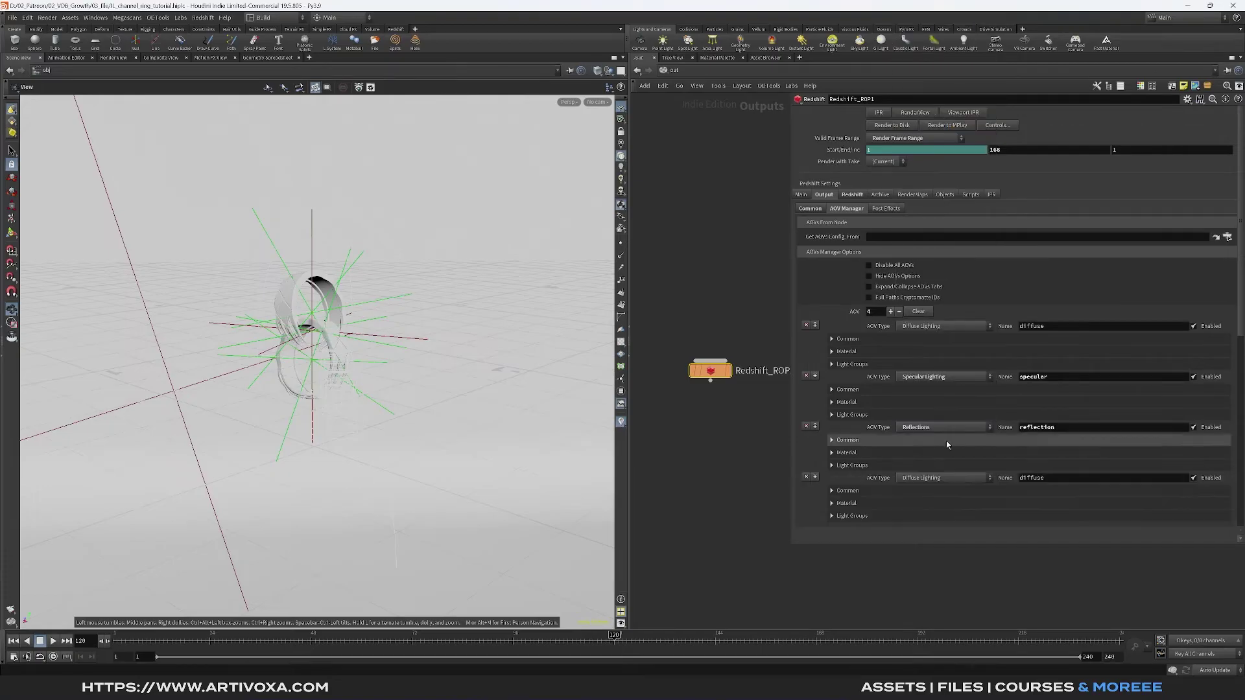
{"action": "left_click", "coordinate": [943, 478]}
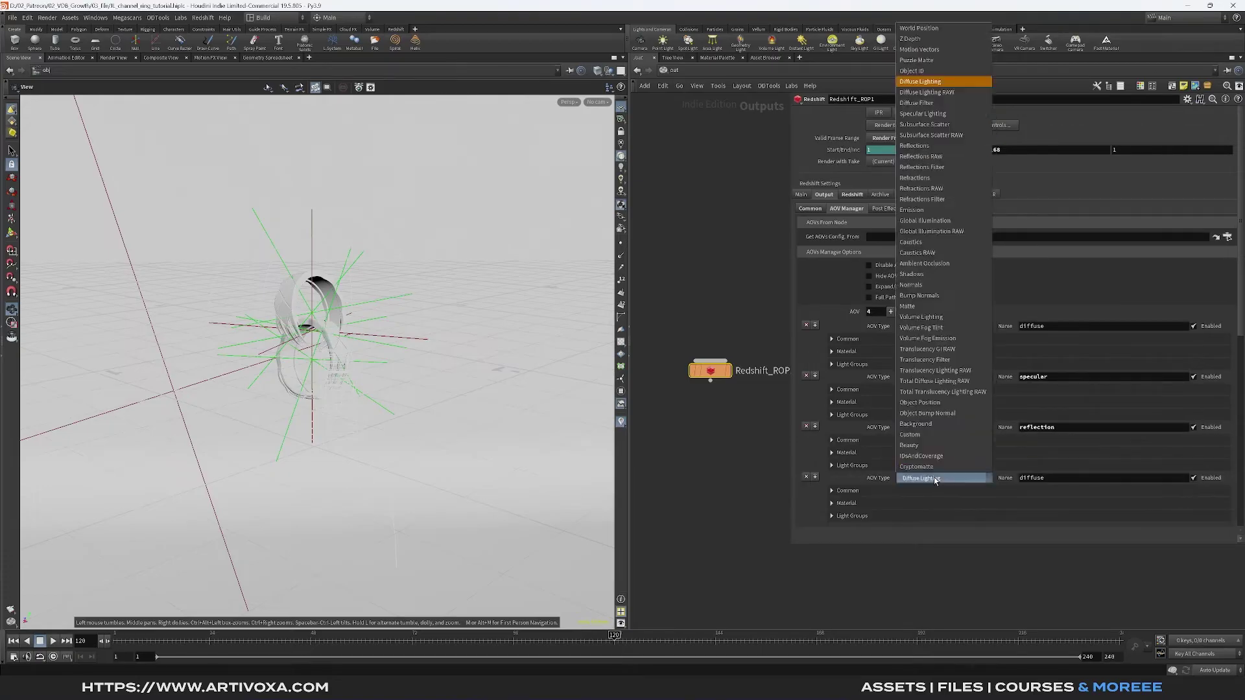
{"action": "left_click", "coordinate": [931, 221]}
Add a Puzzle Matte AOV using Object ID mode
{"action": "left_click", "coordinate": [890, 312]}
{"action": "scroll", "coordinate": [924, 367], "scroll_direction": "down", "scroll_amount": 2}
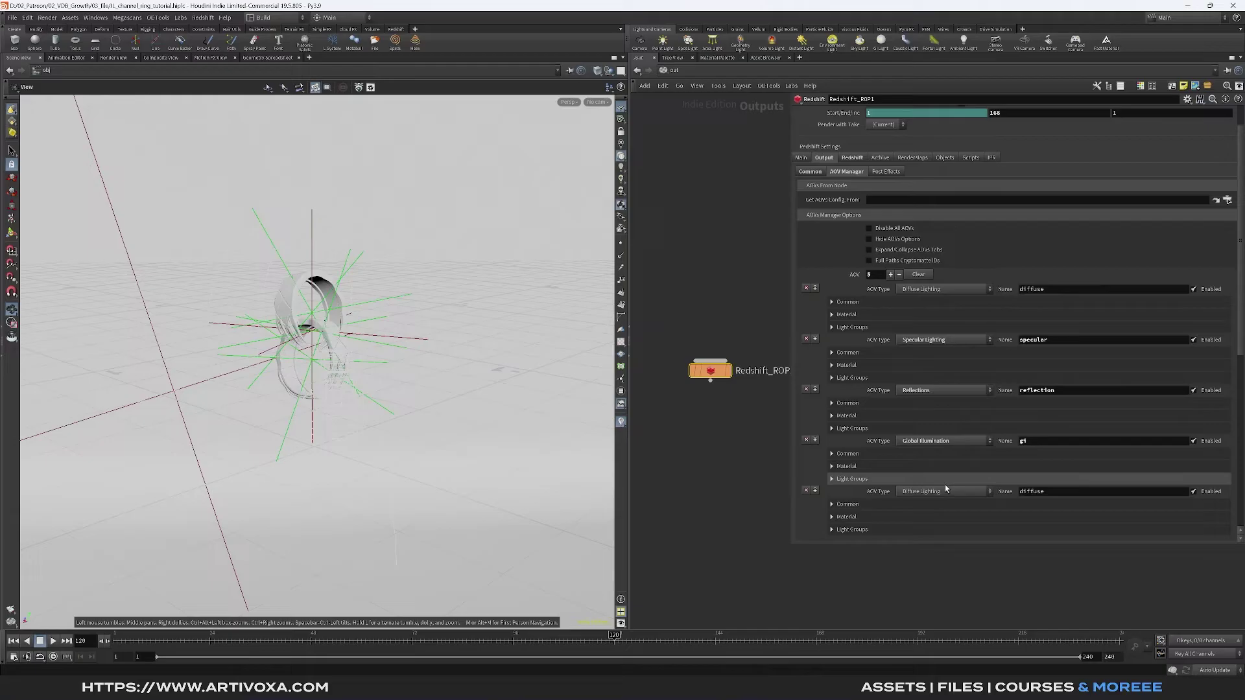
{"action": "left_click", "coordinate": [946, 489]}
{"action": "left_click", "coordinate": [932, 75]}
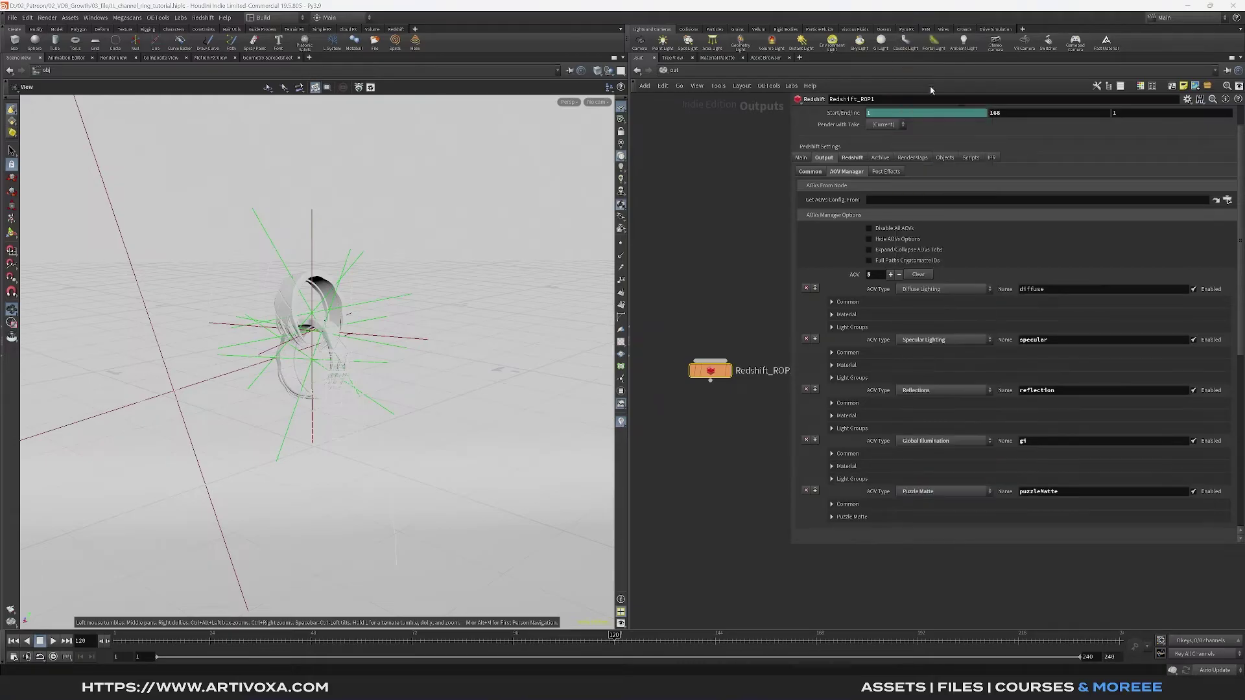
{"action": "left_click", "coordinate": [865, 518]}
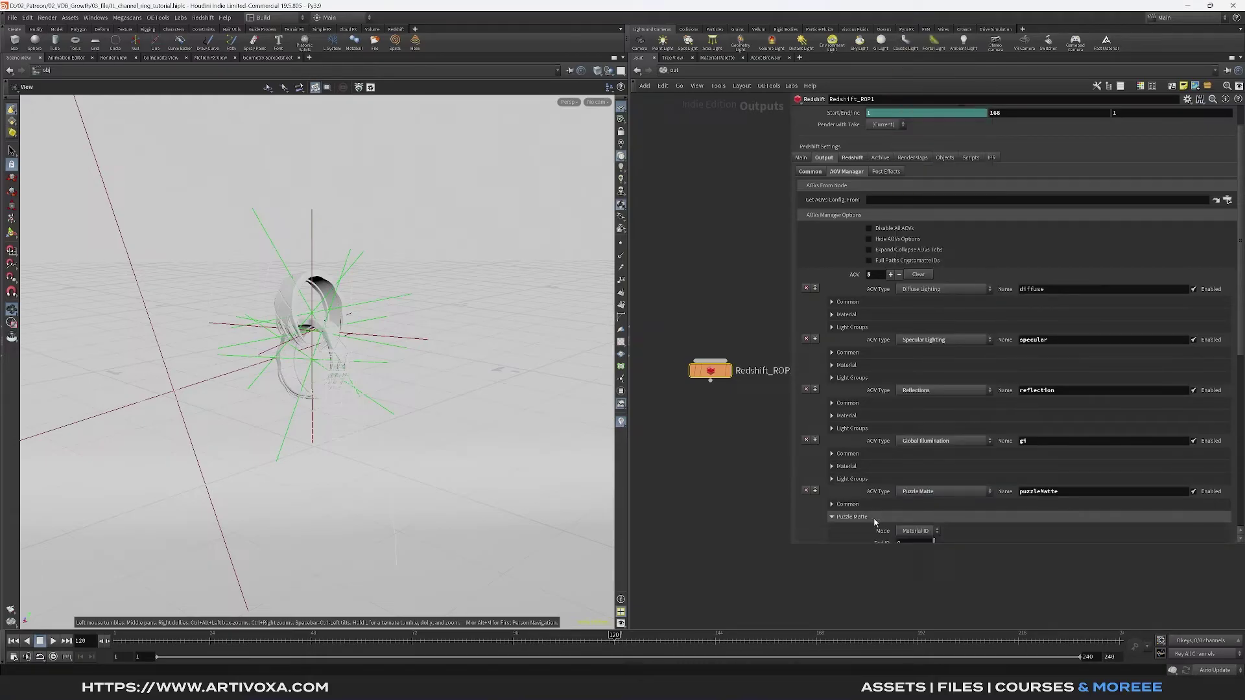
{"action": "left_click", "coordinate": [923, 532]}
{"action": "left_click", "coordinate": [924, 544]}
Set the puzzle matte's Red, Green and Blue IDs to 1, 2 and 3
{"action": "left_click_drag", "start_coordinate": [955, 546], "coordinate": [948, 647]}
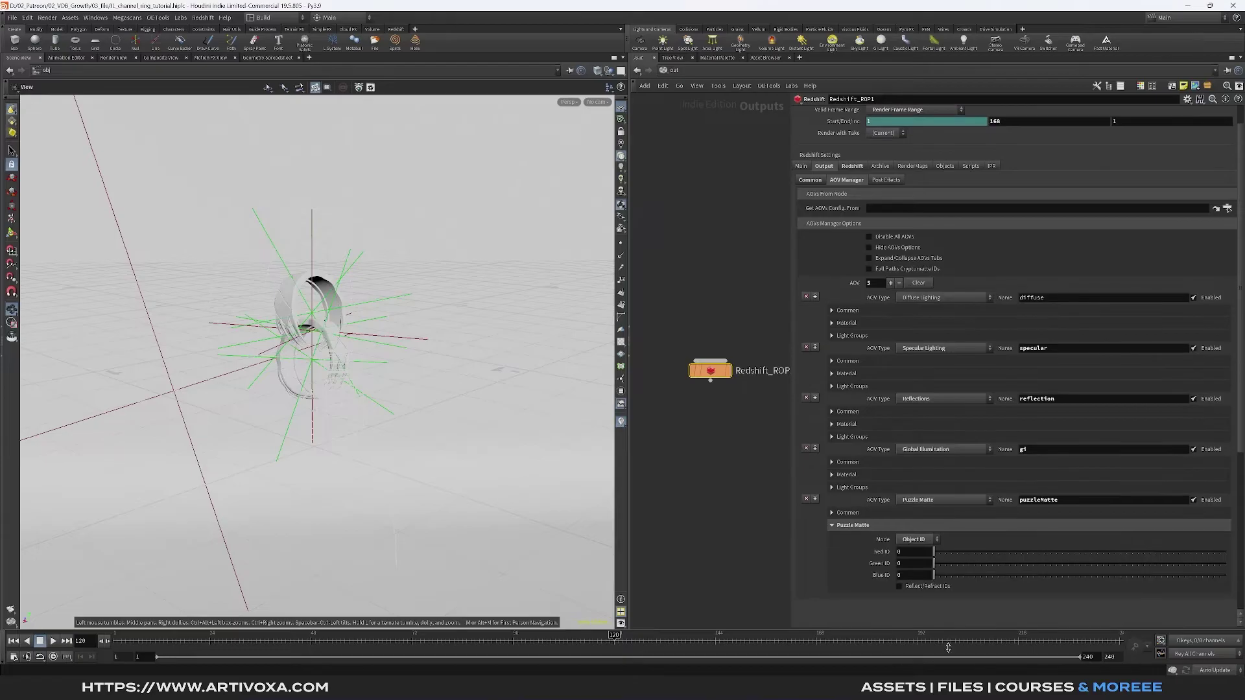
{"action": "type", "text": "1"}
{"action": "left_click", "coordinate": [916, 565]}
{"action": "type", "text": "2"}
{"action": "left_click", "coordinate": [917, 576]}
{"action": "type", "text": "3"}
{"action": "key", "text": "Return"}
Review the Redshift Sampling, Motion Blur, Globals and Global Illumination settings
{"action": "left_click", "coordinate": [852, 167]}
{"action": "left_click", "coordinate": [818, 194]}
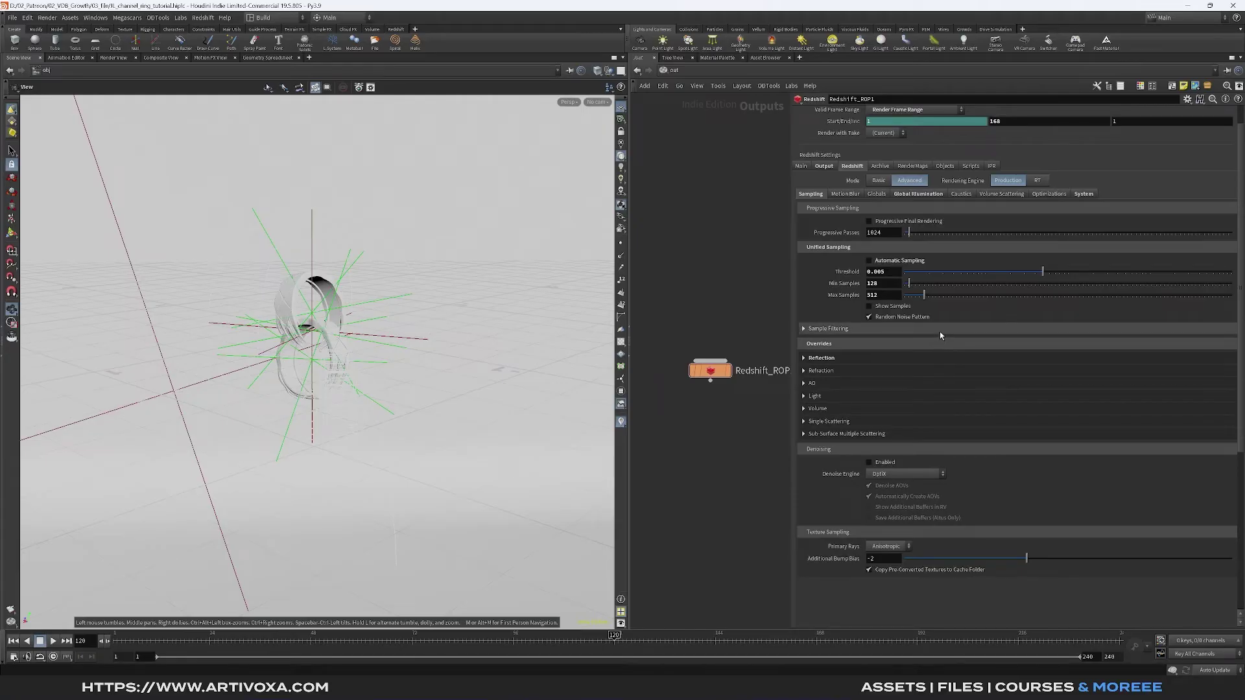
{"action": "left_click", "coordinate": [845, 194]}
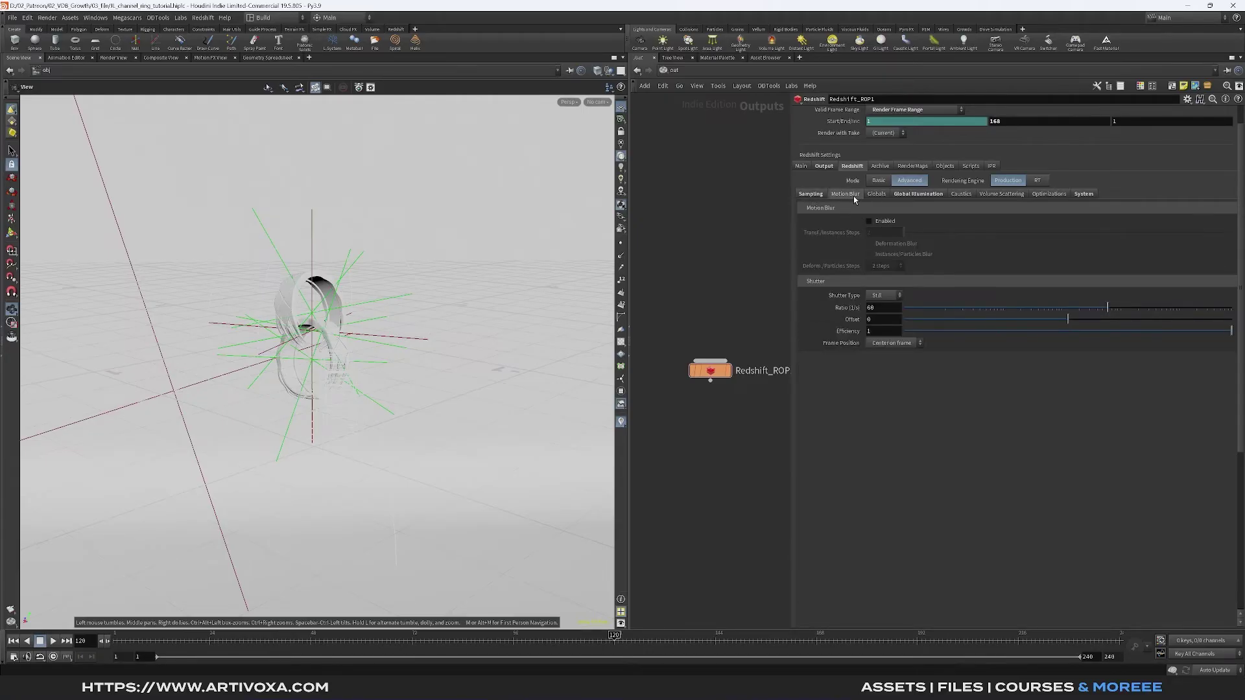
{"action": "left_click", "coordinate": [876, 194]}
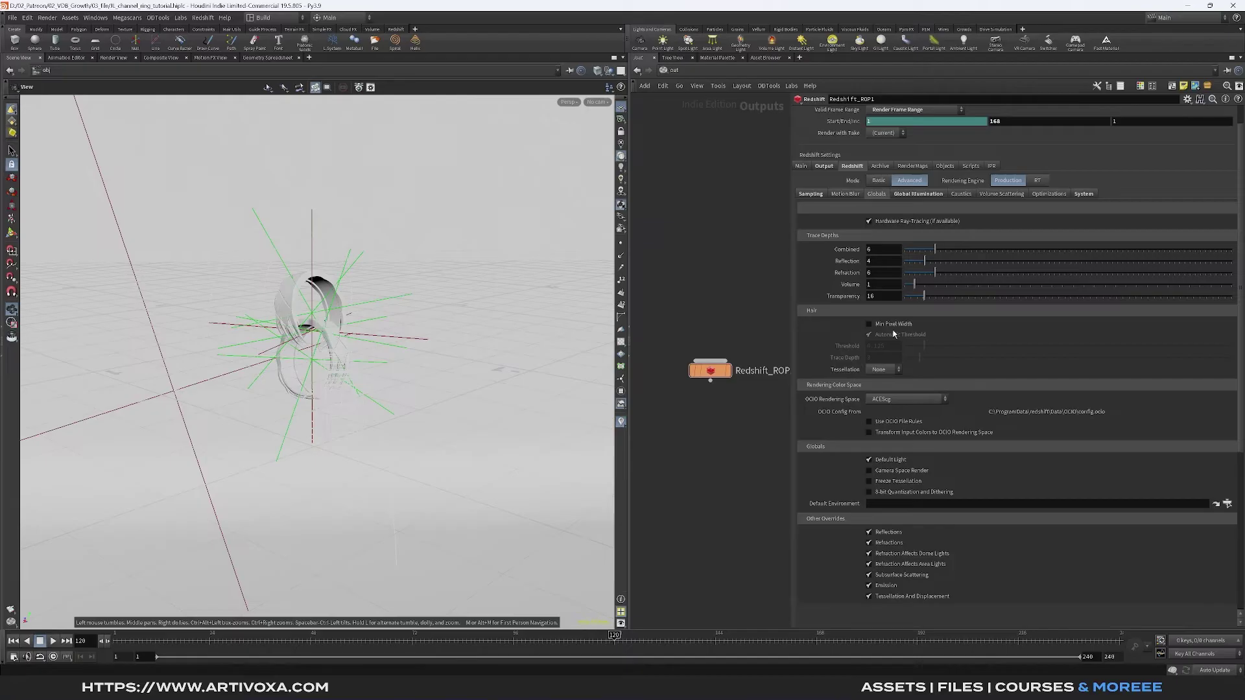
{"action": "left_click", "coordinate": [917, 195]}
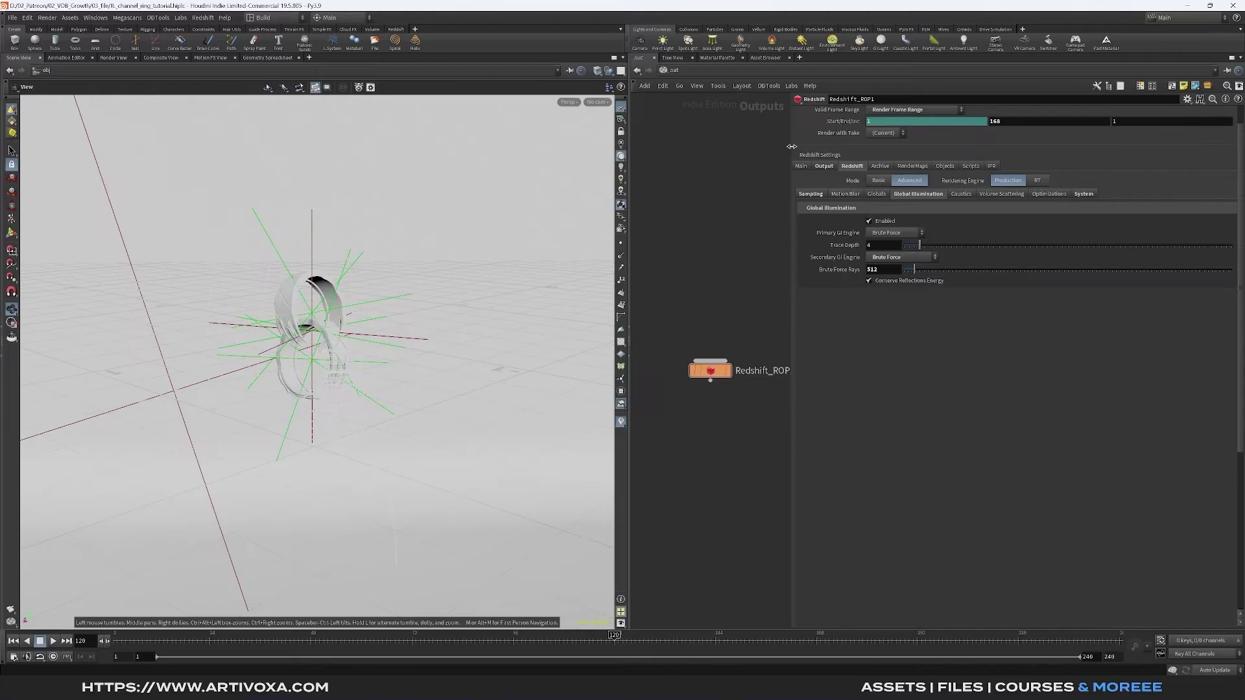
Widen the network view and return to the obj network
{"action": "left_click_drag", "start_coordinate": [792, 148], "coordinate": [856, 148]}
{"action": "left_click", "coordinate": [763, 72]}
{"action": "left_click", "coordinate": [779, 117]}
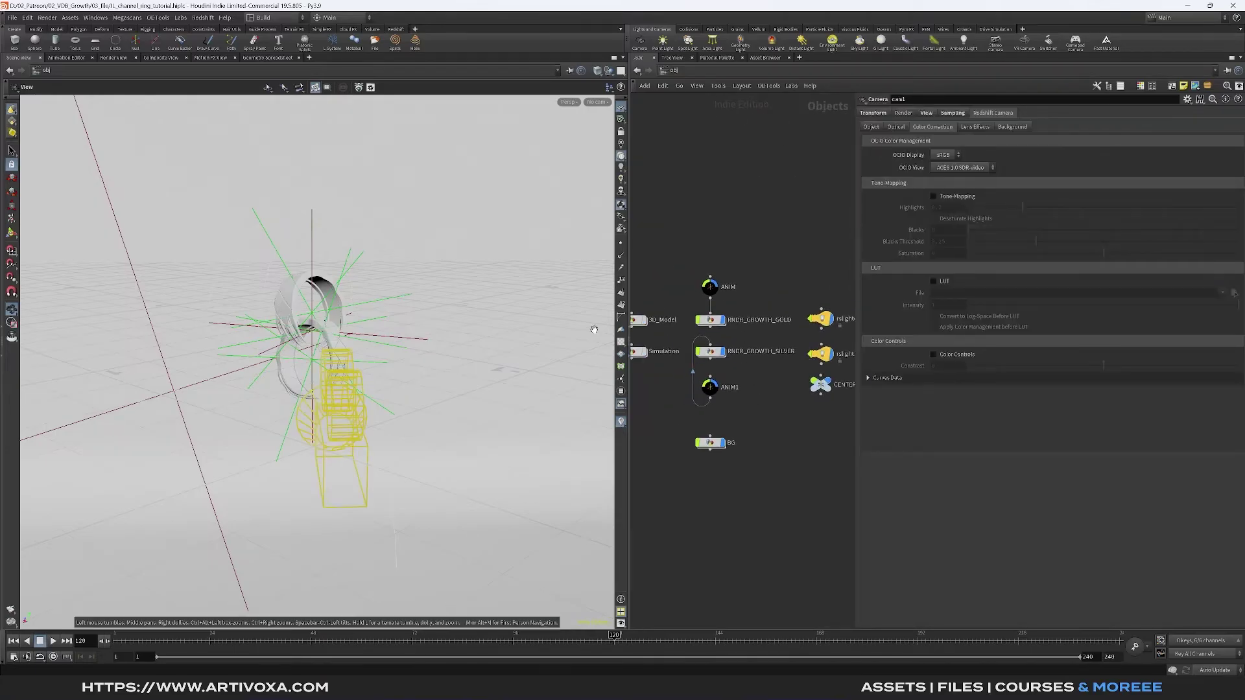
Give the gold ring render object RNDR_GROWTH_GOLD Object ID 1
{"action": "left_click_drag", "start_coordinate": [765, 310], "coordinate": [701, 331]}
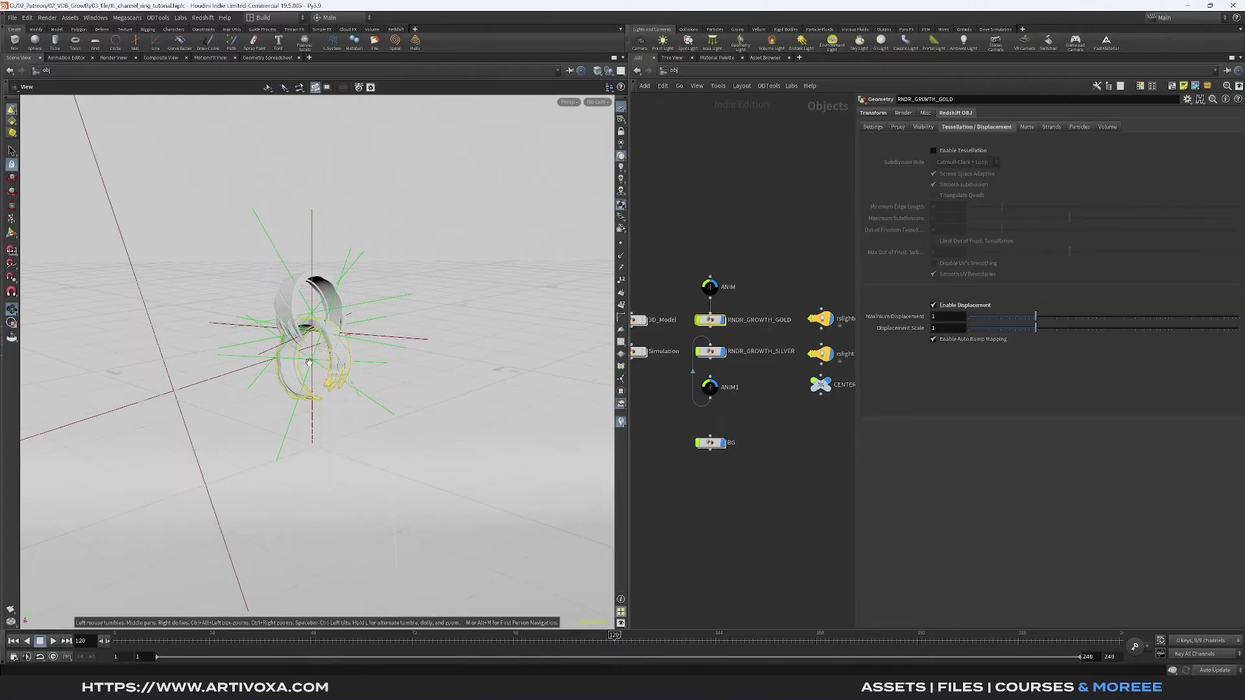
{"action": "left_click", "coordinate": [872, 127]}
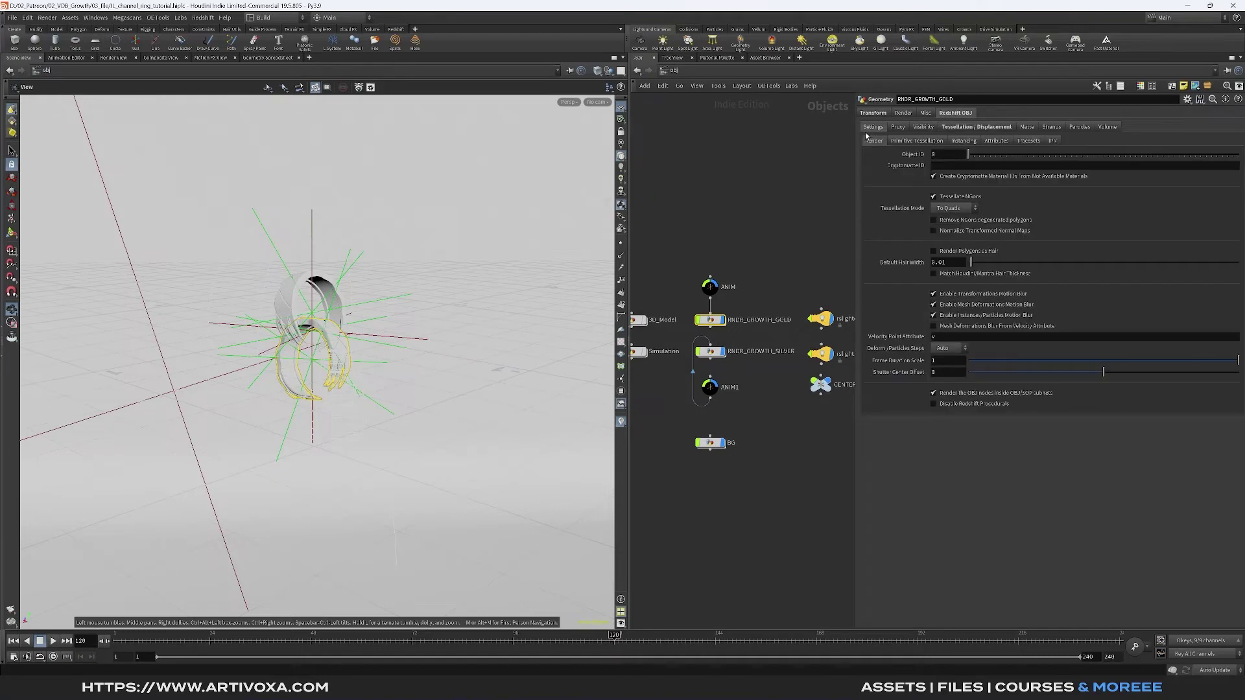
{"action": "left_click", "coordinate": [943, 156]}
{"action": "type", "text": "1"}
{"action": "key", "text": "Return"}
Give the silver ring render object RNDR_GROWTH_SILVER Object ID 2
{"action": "left_click", "coordinate": [758, 341]}
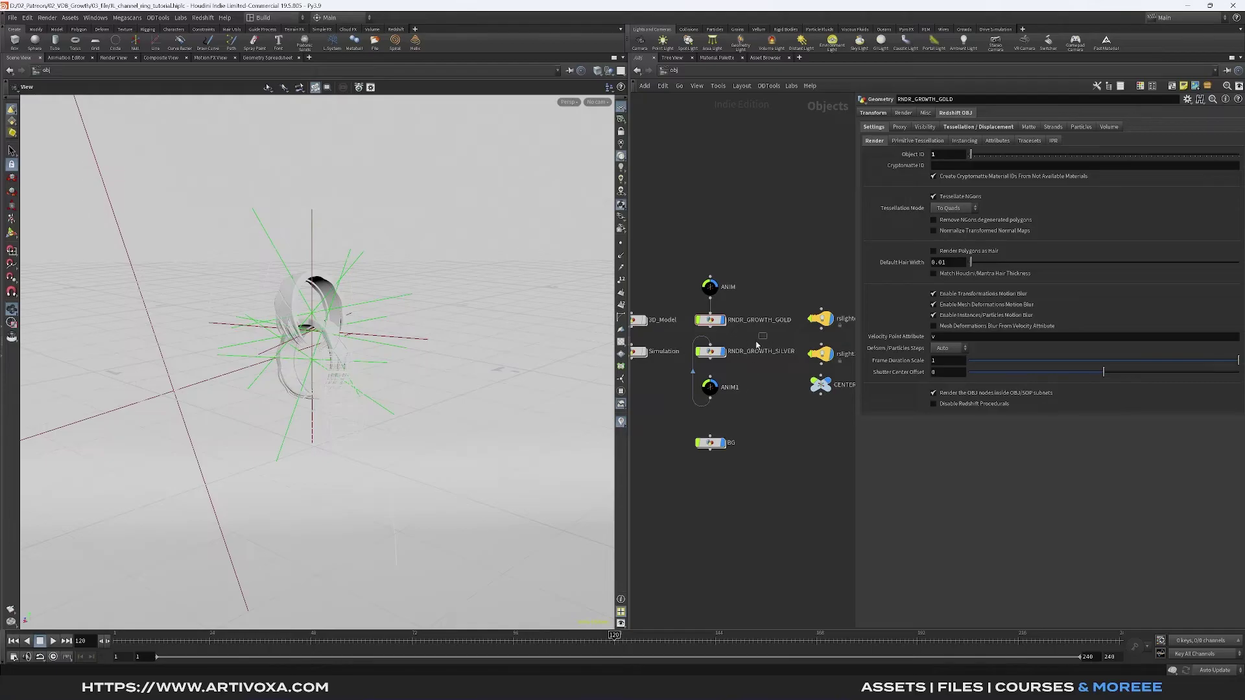
{"action": "left_click", "coordinate": [758, 351]}
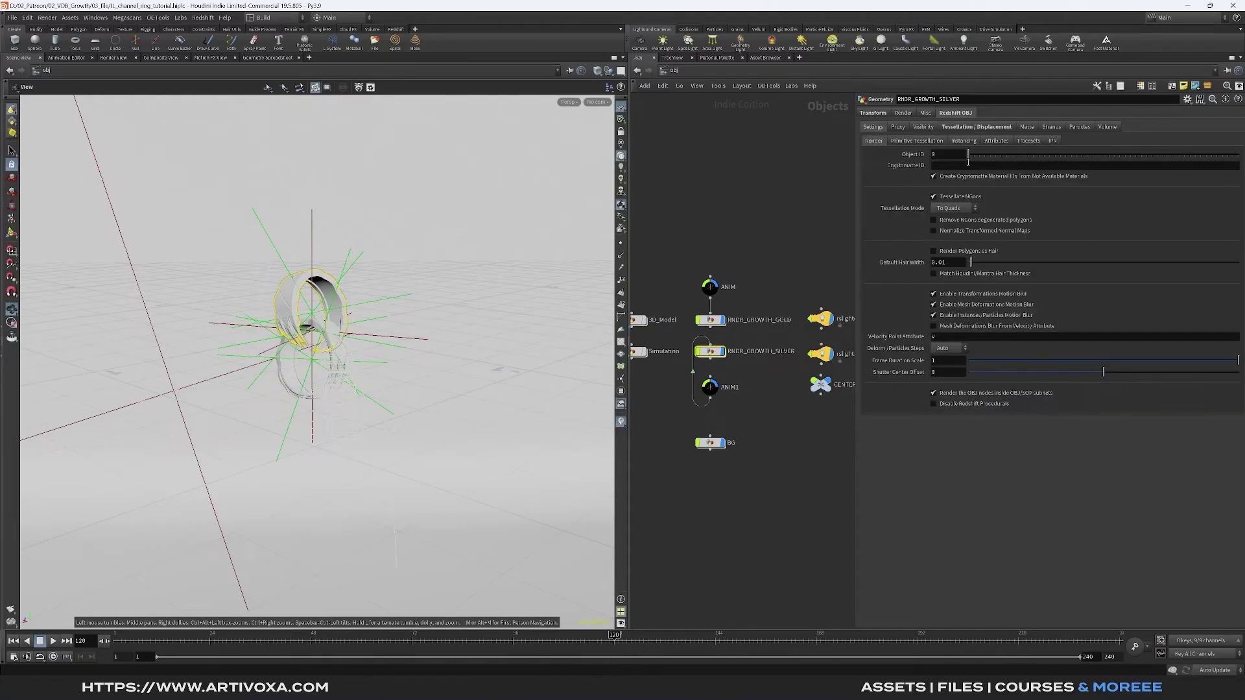
{"action": "left_click", "coordinate": [948, 155]}
{"action": "type", "text": "2"}
{"action": "key", "text": "Return"}
{"action": "left_click", "coordinate": [742, 221]}
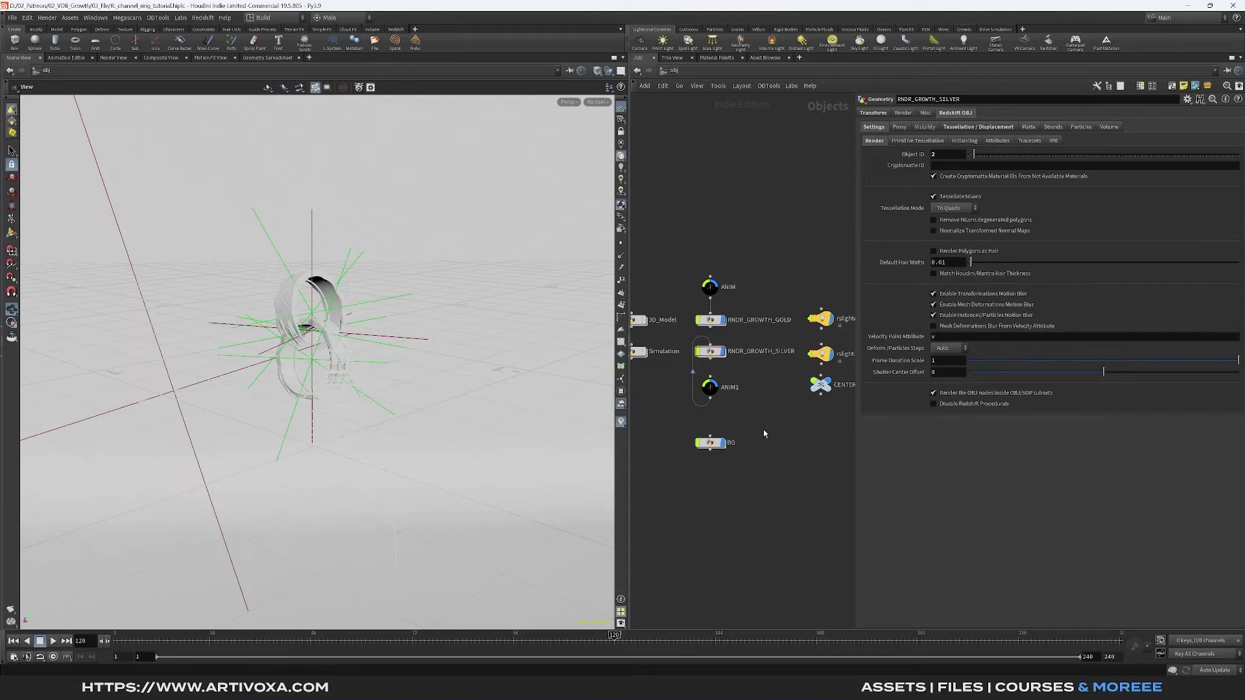
{"action": "left_click", "coordinate": [710, 442]}
Show the BG node's Redshift OBJ settings and render the rings in the Redshift RenderView
{"action": "left_click", "coordinate": [953, 113]}
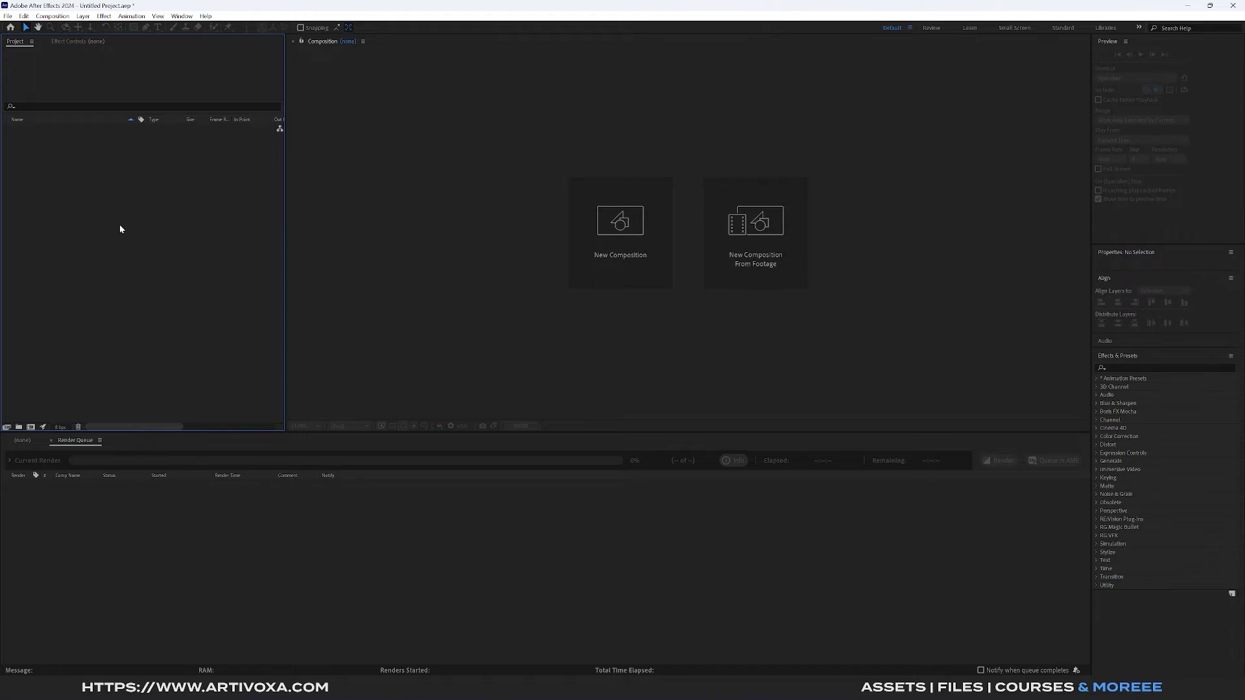
Import channel_ring_tutorial.Redshift_ROP1 EXR frames 0001–0168 as an OpenEXR sequence
{"action": "double_click", "coordinate": [131, 240]}
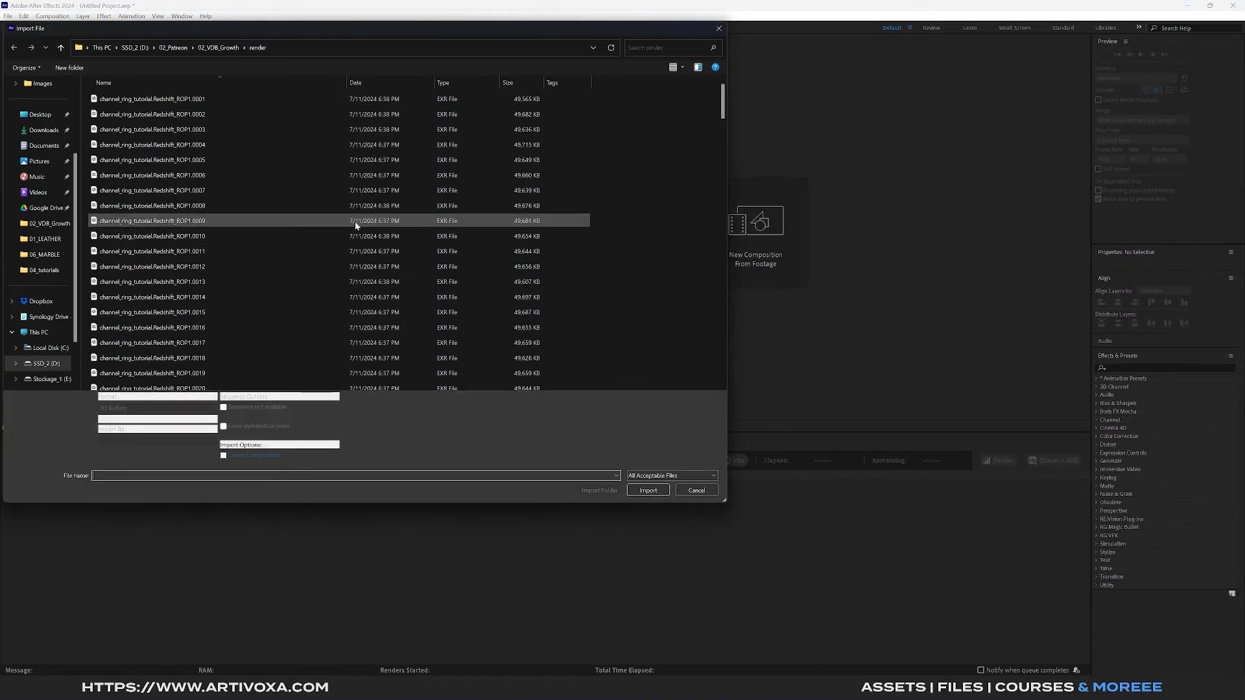
{"action": "left_click", "coordinate": [195, 103]}
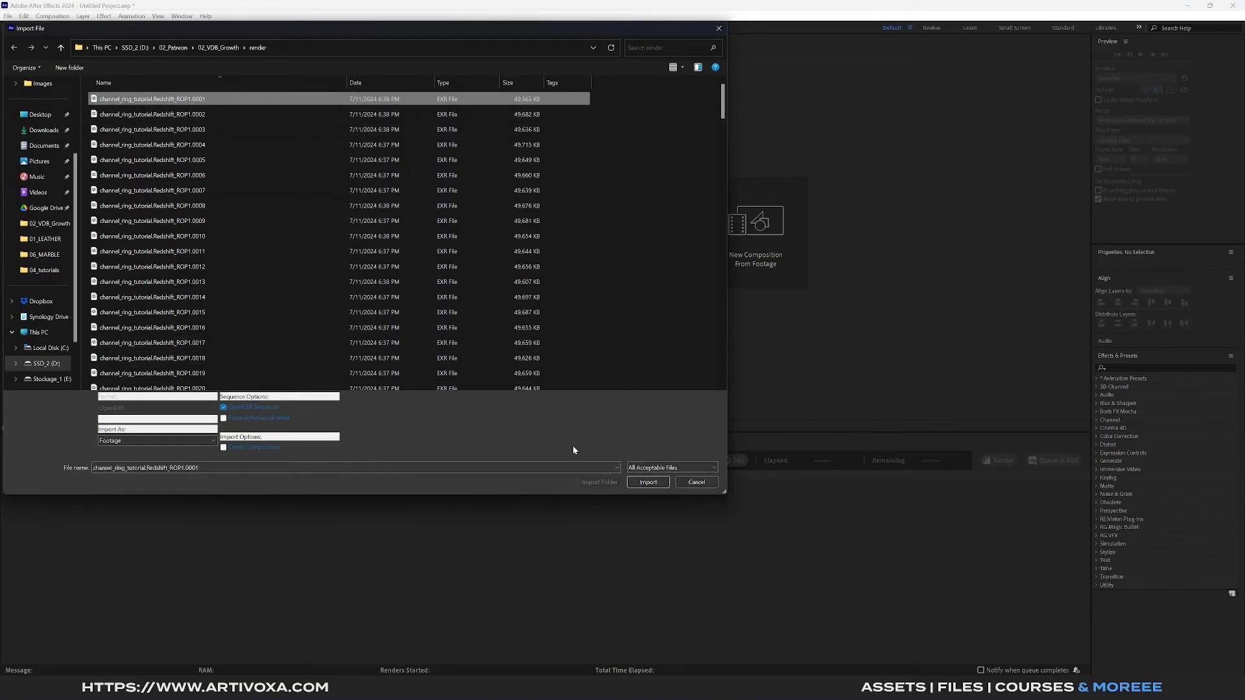
{"action": "left_click", "coordinate": [647, 482]}
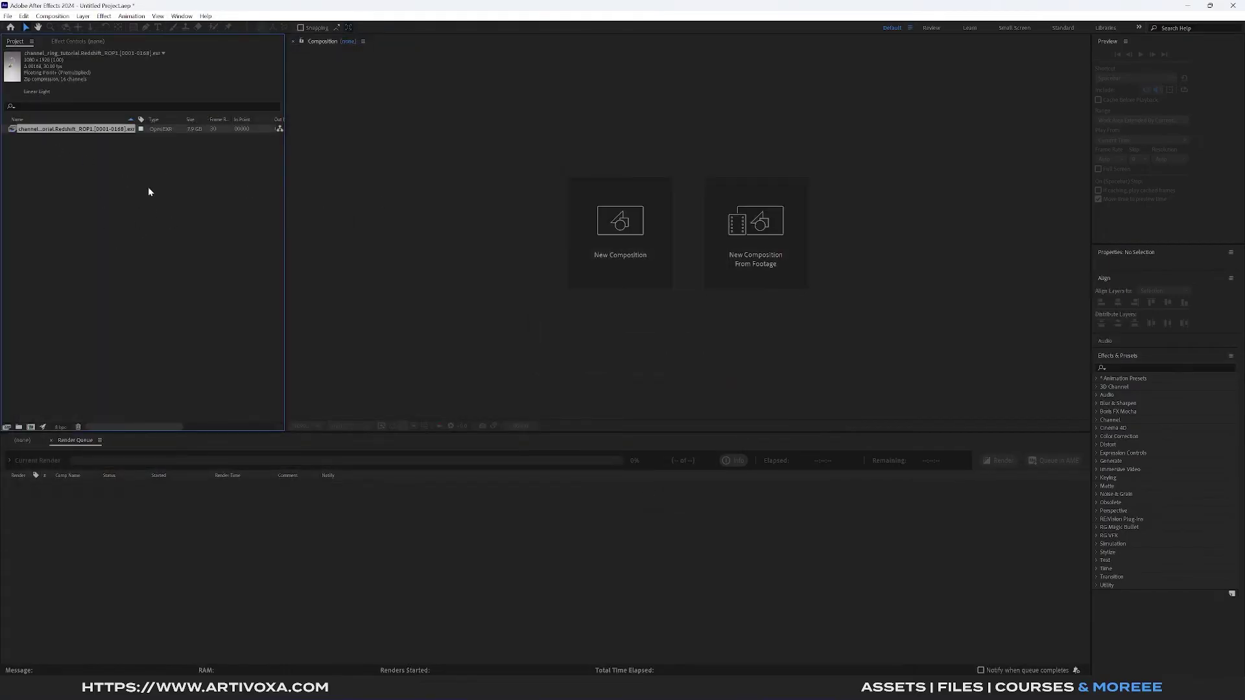
Set the ring EXR footage's Interpret Footage frame rate to 24 fps
{"action": "right_click", "coordinate": [83, 129]}
{"action": "mouse_move", "coordinate": [133, 204]}
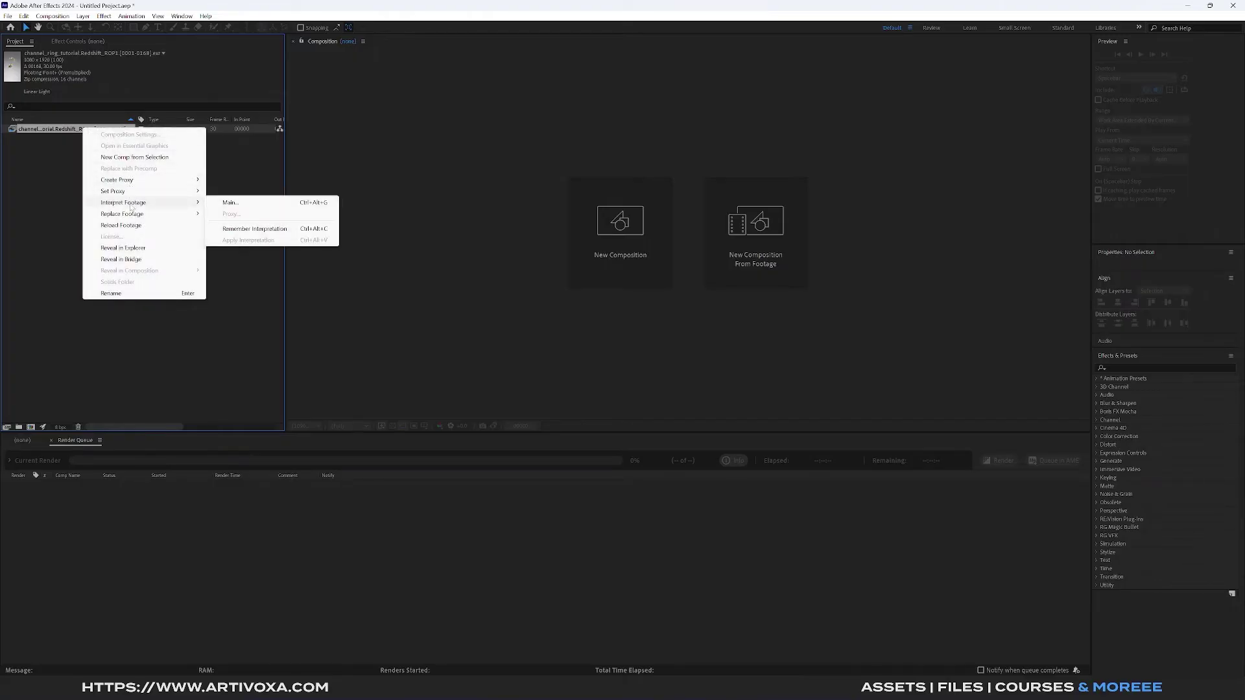
{"action": "left_click", "coordinate": [230, 203]}
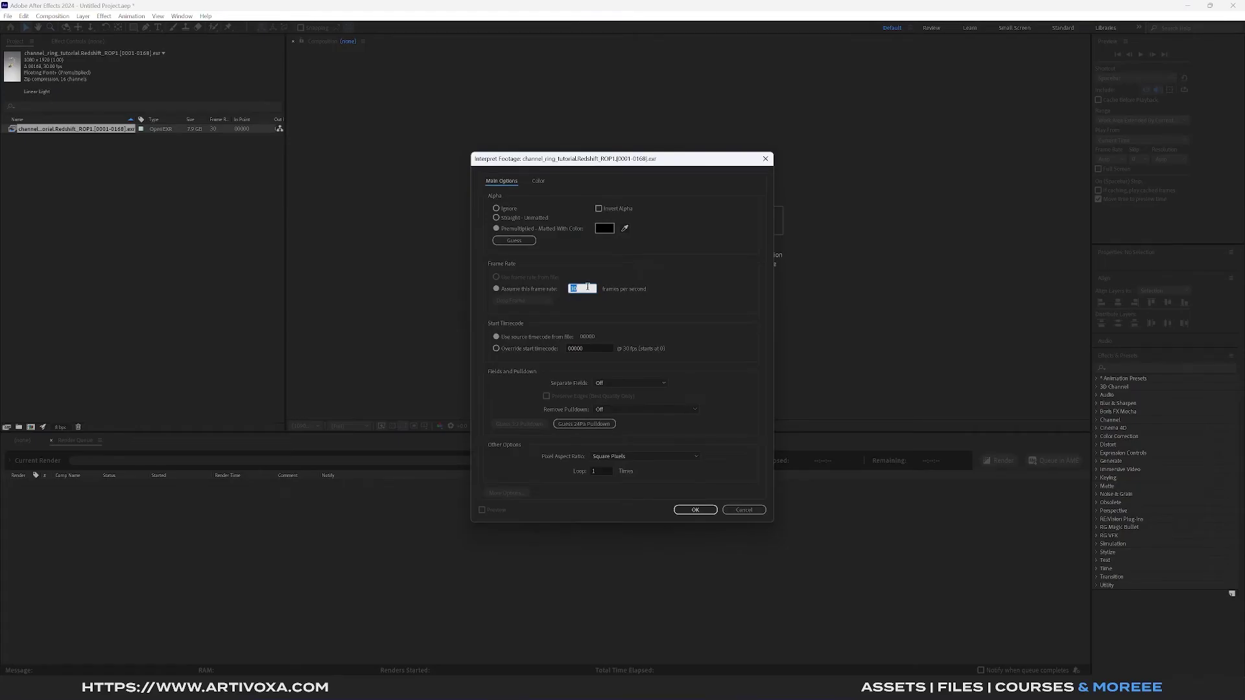
{"action": "type", "text": "24"}
{"action": "left_click", "coordinate": [696, 510]}
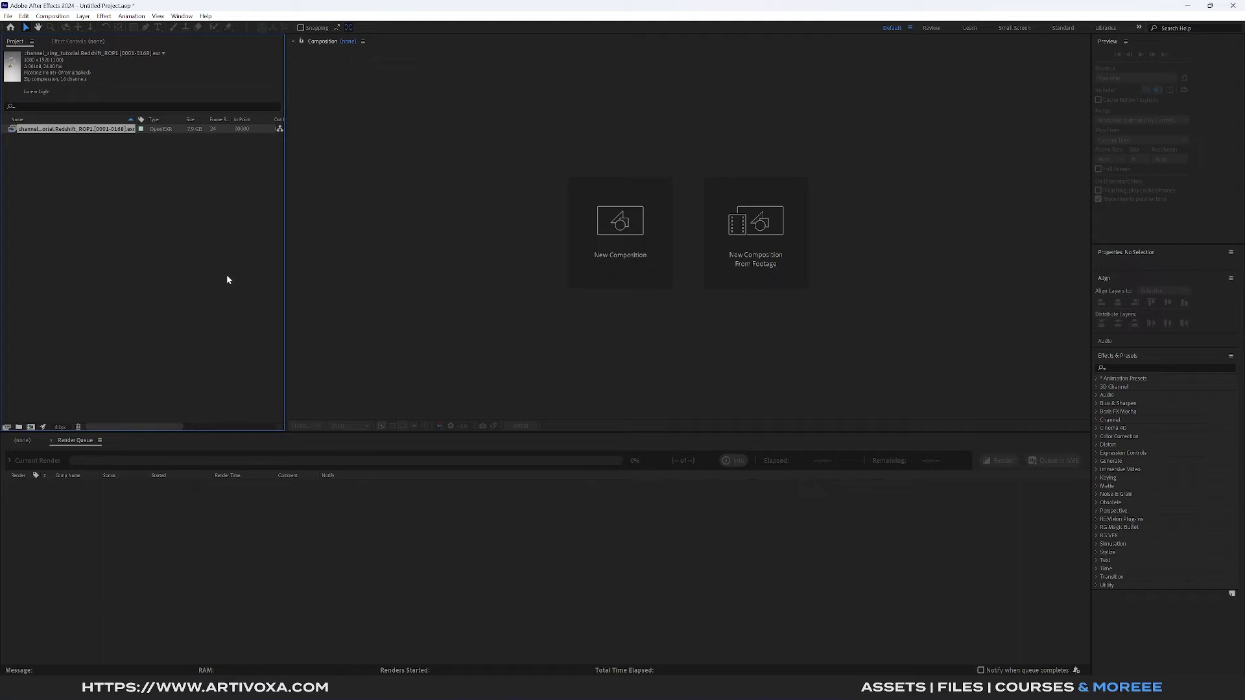
Set project colour to OCIO color managed with ACES 1.2 configuration and 32 bpc depth
{"action": "left_click", "coordinate": [60, 427]}
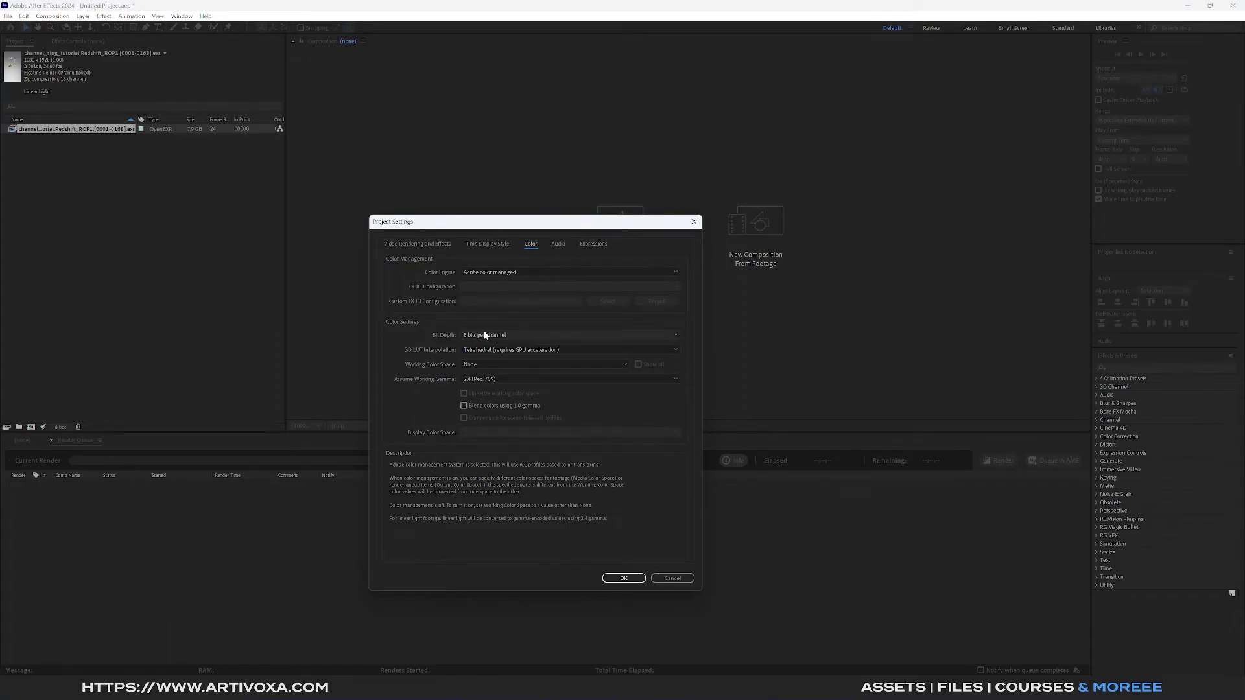
{"action": "left_click", "coordinate": [485, 272]}
{"action": "left_click", "coordinate": [493, 287]}
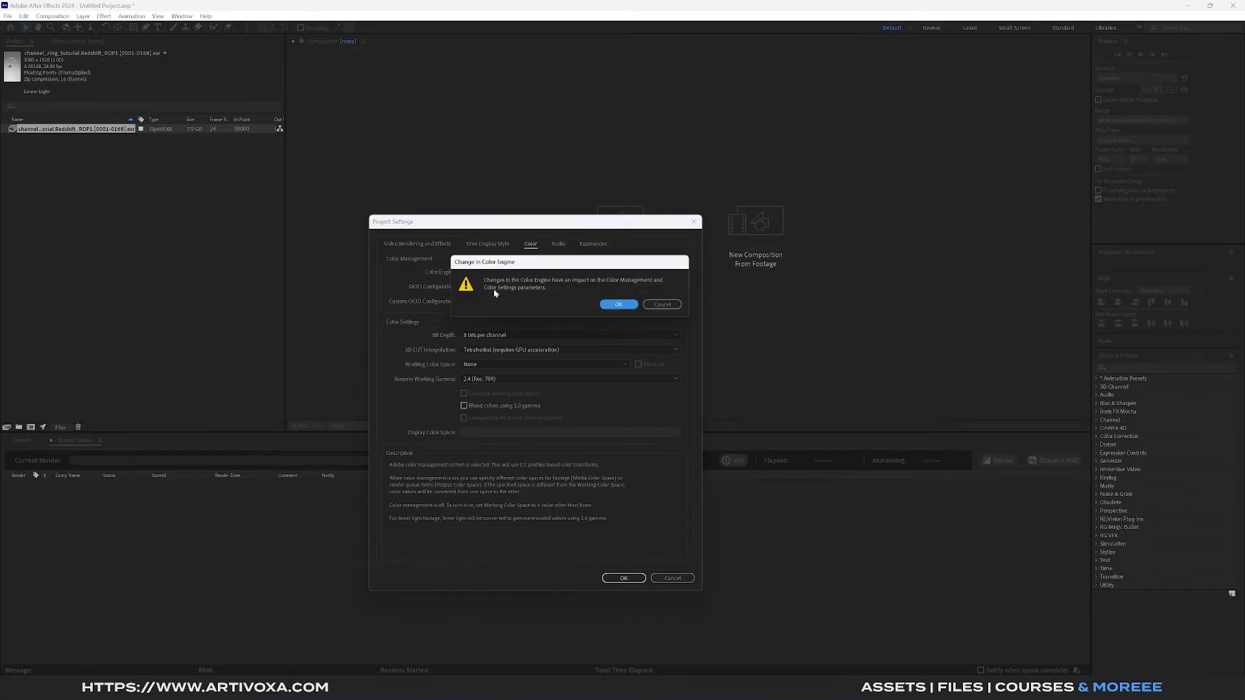
{"action": "left_click", "coordinate": [620, 305]}
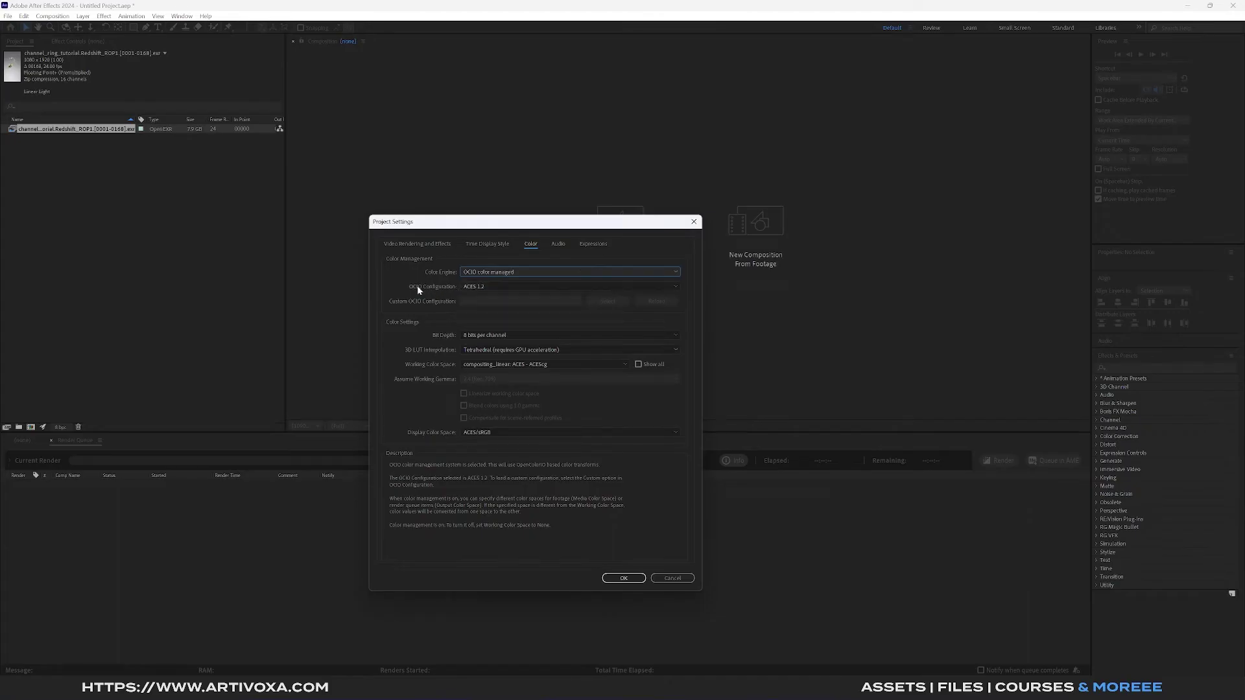
{"action": "left_click", "coordinate": [493, 286]}
{"action": "left_click", "coordinate": [495, 301]}
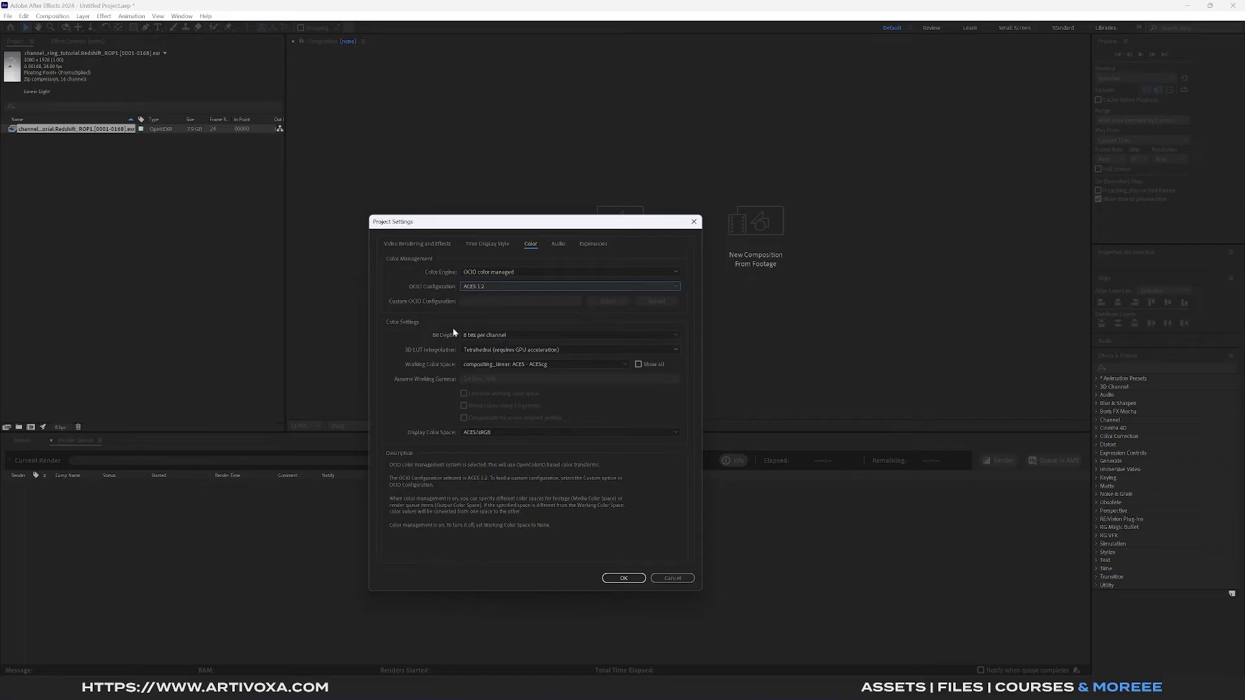
{"action": "left_click", "coordinate": [505, 334]}
{"action": "left_click", "coordinate": [514, 365]}
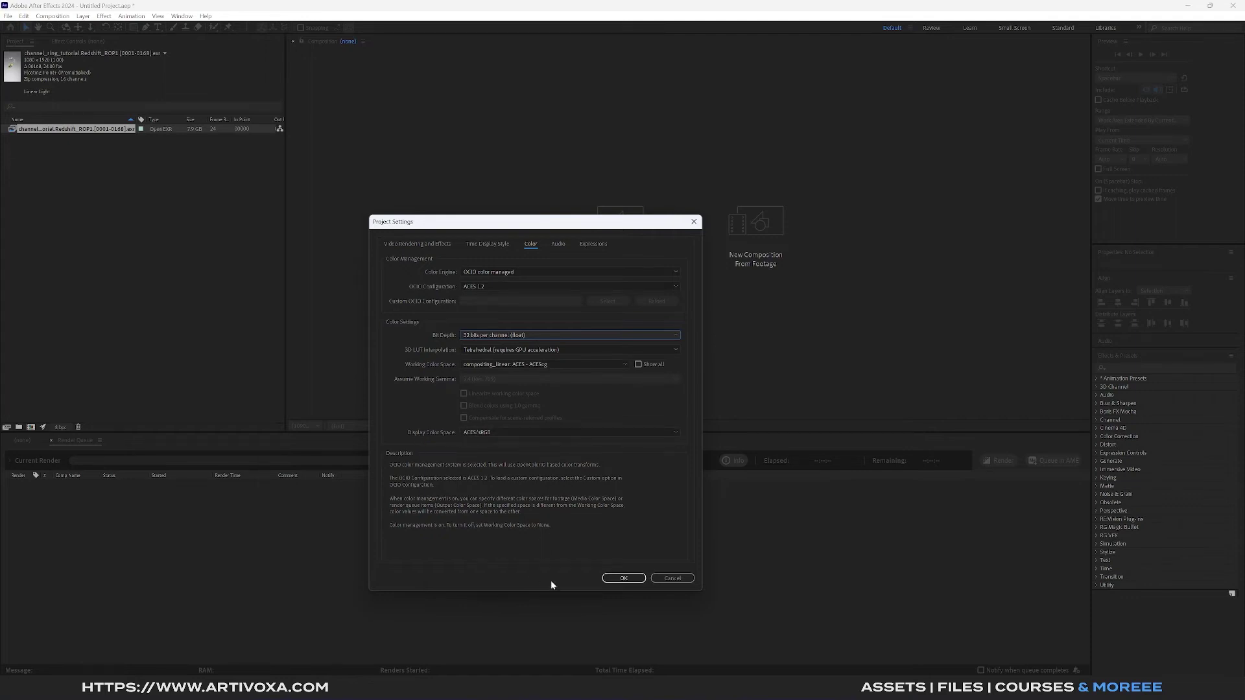
{"action": "left_click", "coordinate": [624, 579]}
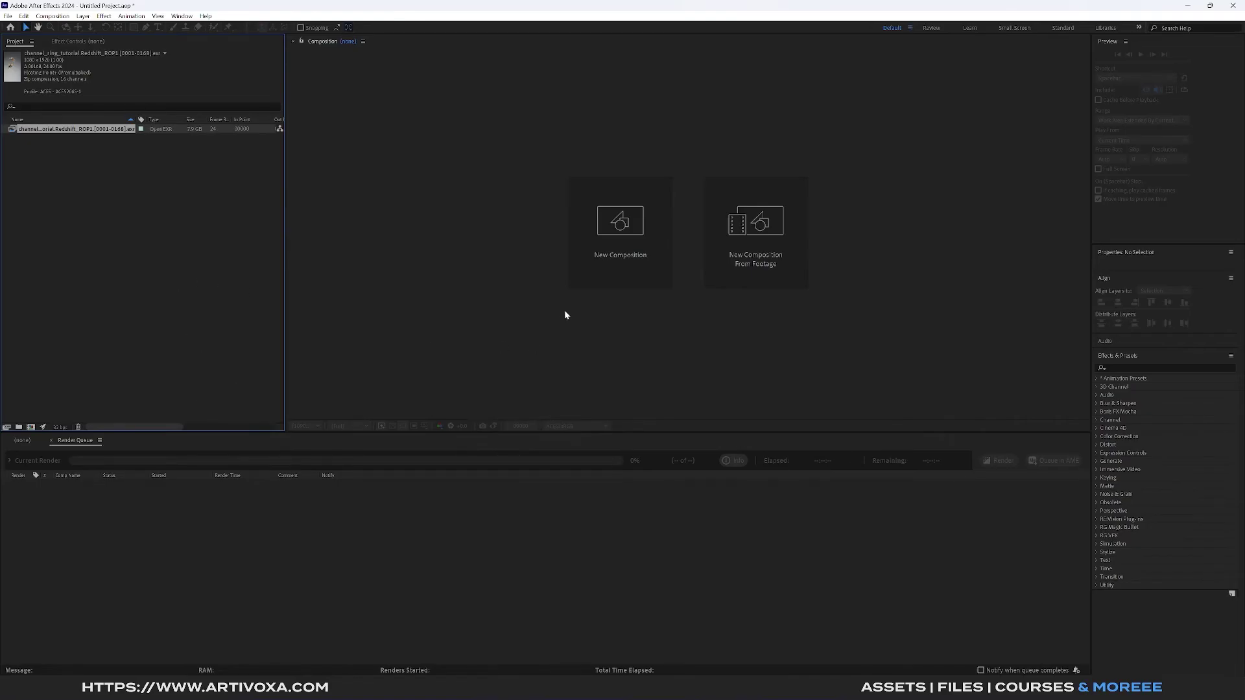
Create the 1080×1920, 24 fps vdb_growth comp and place the ring EXR sequence in it
{"action": "key", "text": "ctrl+n"}
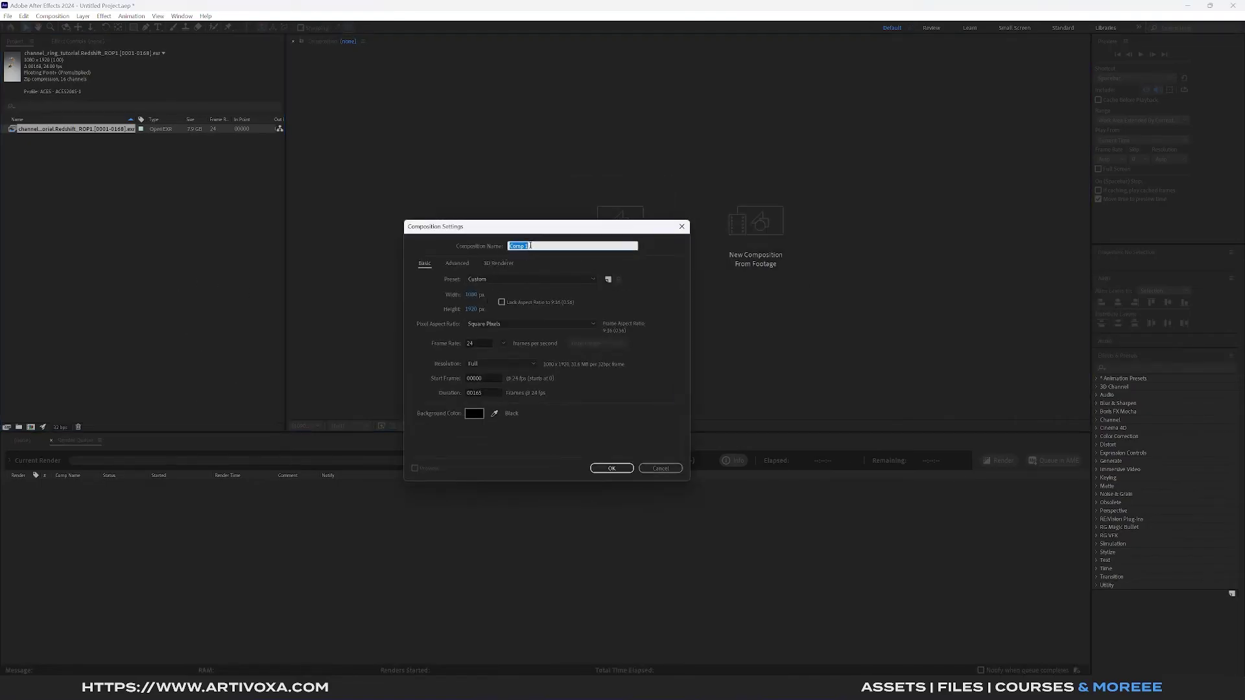
{"action": "type", "text": "vb"}
{"action": "type", "text": "vdb_growth"}
{"action": "left_click", "coordinate": [610, 467]}
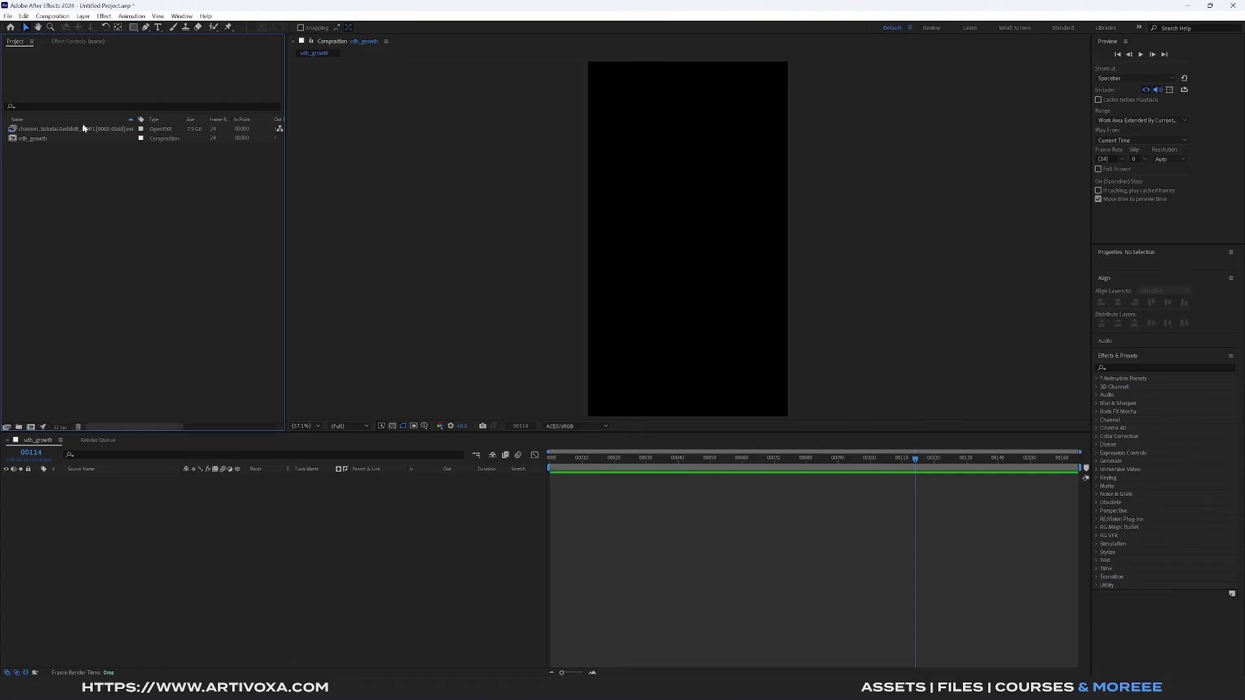
{"action": "left_click_drag", "start_coordinate": [83, 129], "coordinate": [309, 567]}
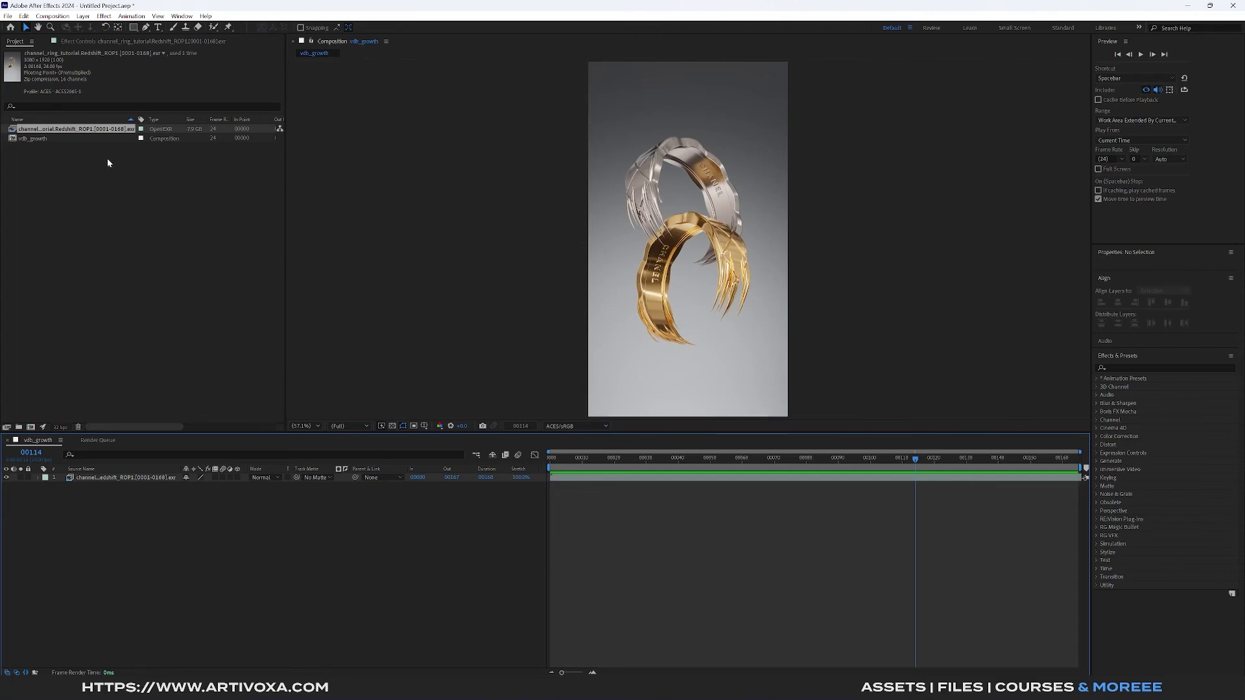
Override the ring EXR footage's media color space to compositing_linear: ACES - ACEScg
{"action": "right_click", "coordinate": [99, 129]}
{"action": "mouse_move", "coordinate": [114, 206]}
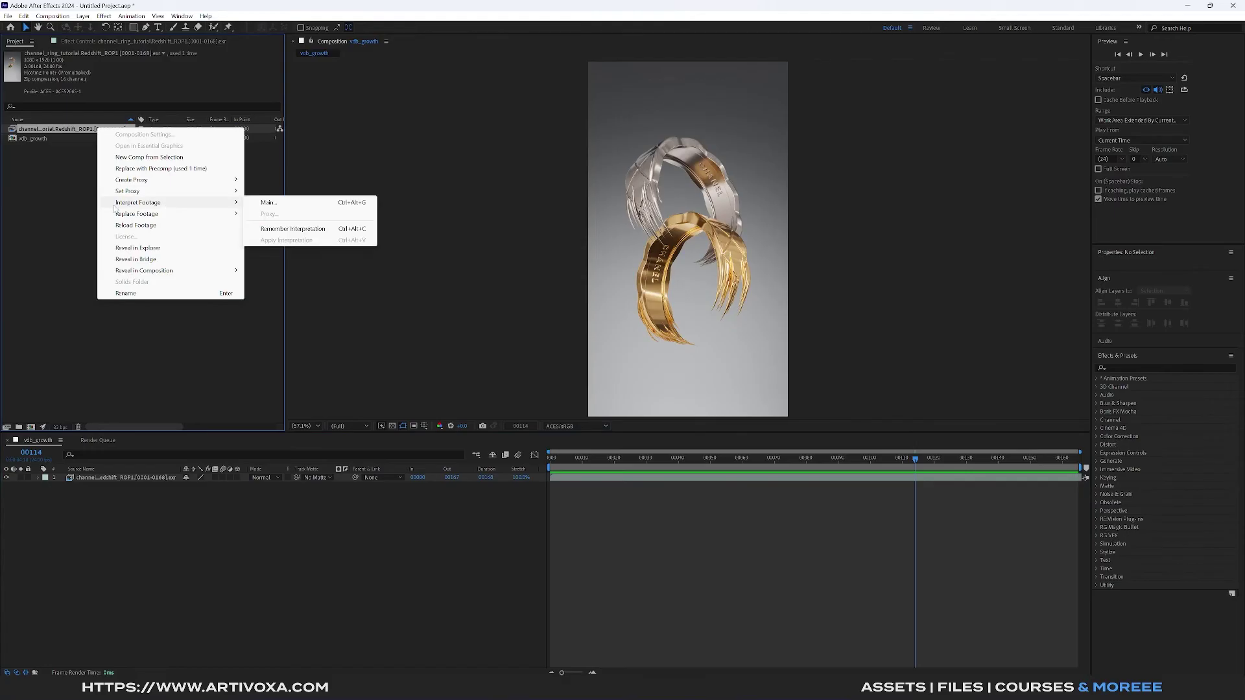
{"action": "left_click", "coordinate": [267, 204]}
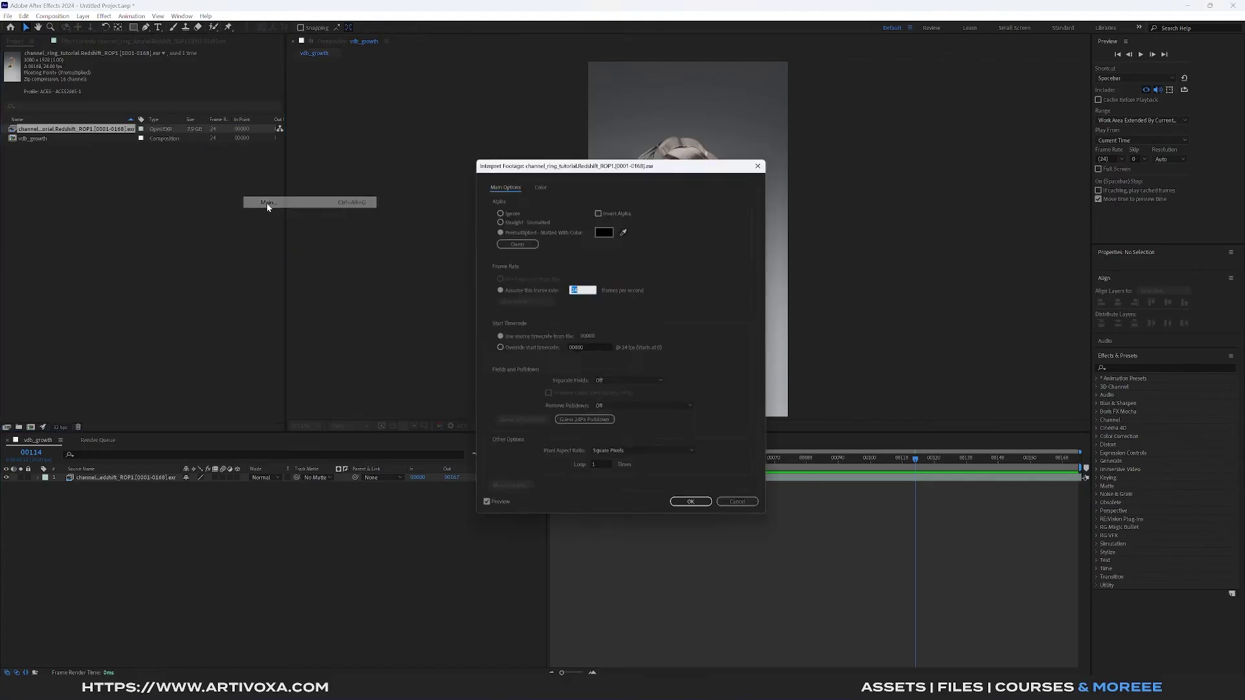
{"action": "left_click", "coordinate": [539, 182]}
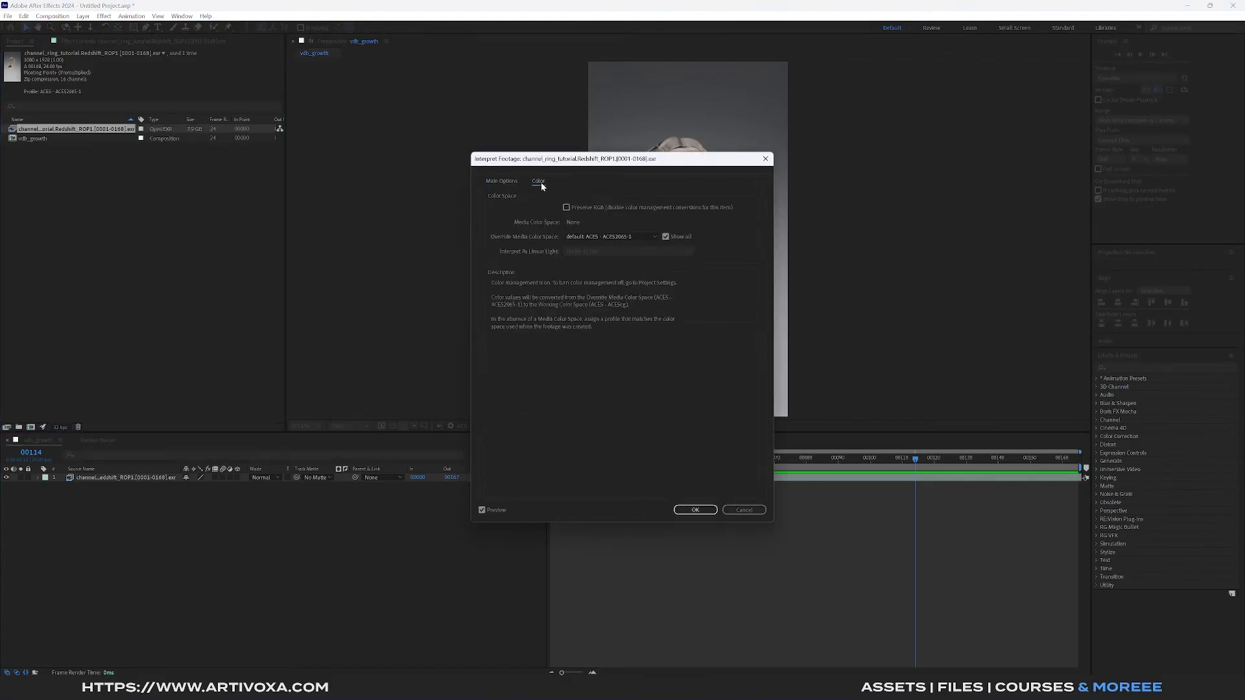
{"action": "left_click", "coordinate": [594, 236]}
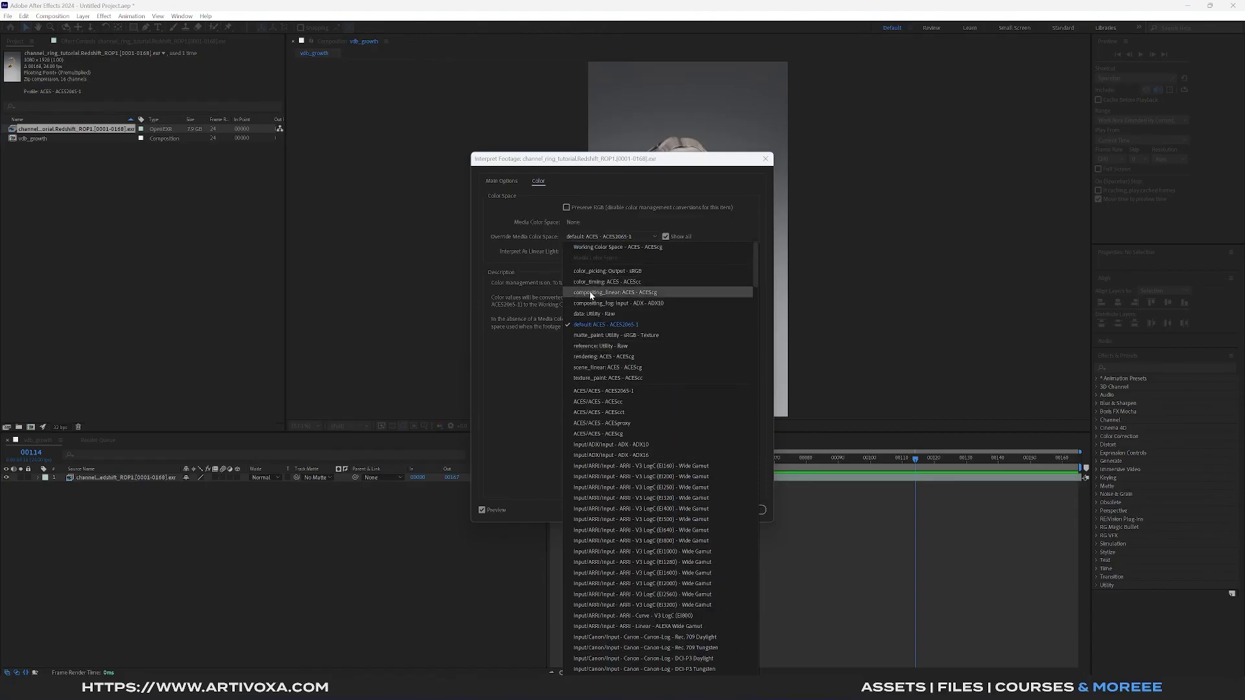
{"action": "left_click", "coordinate": [637, 294]}
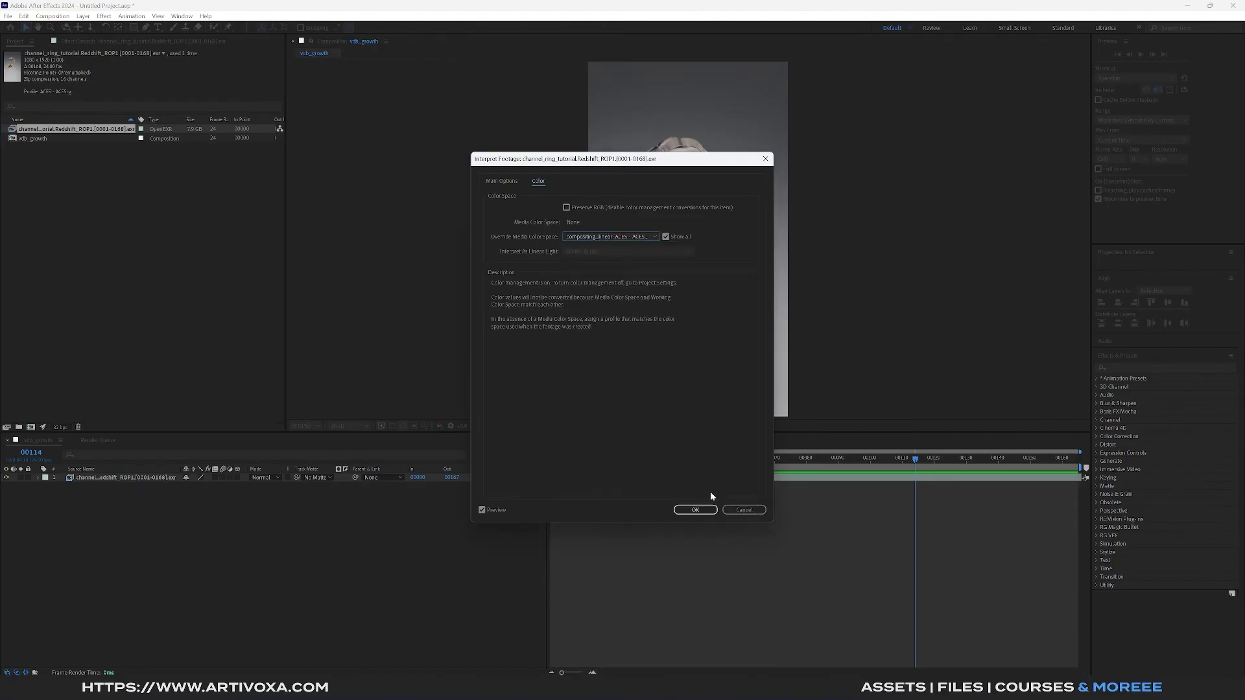
{"action": "left_click", "coordinate": [695, 509]}
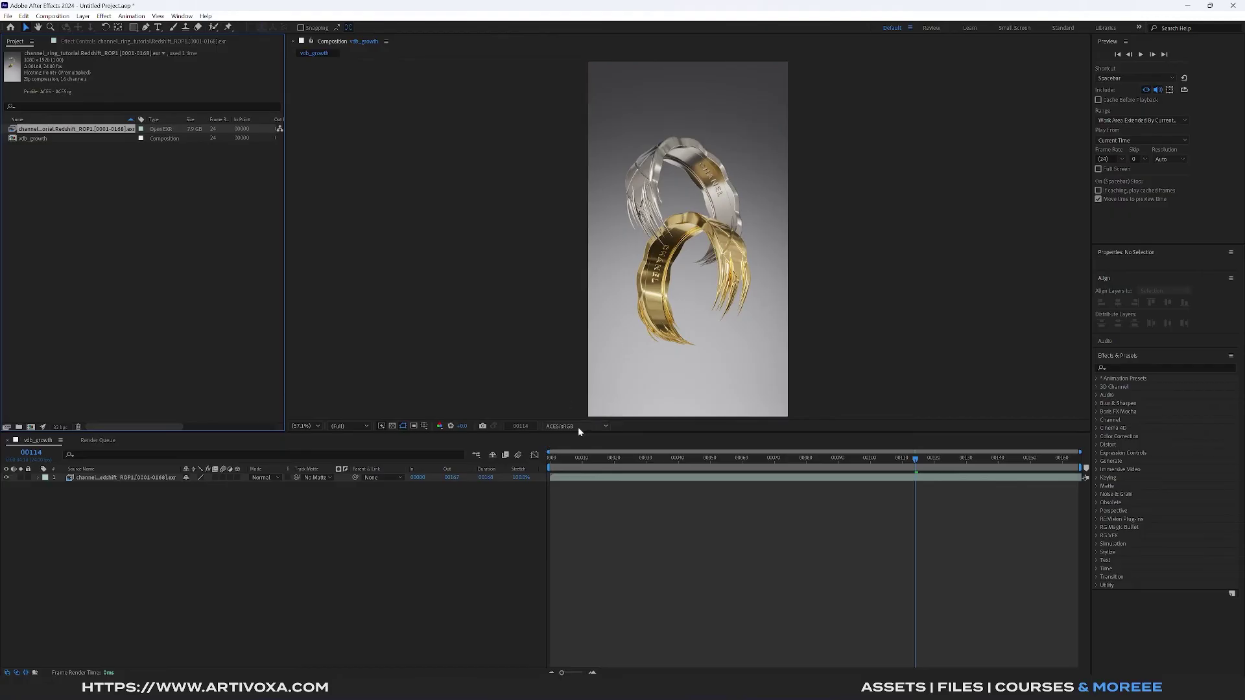
{"action": "left_click", "coordinate": [594, 428]}
{"action": "left_click", "coordinate": [556, 426]}
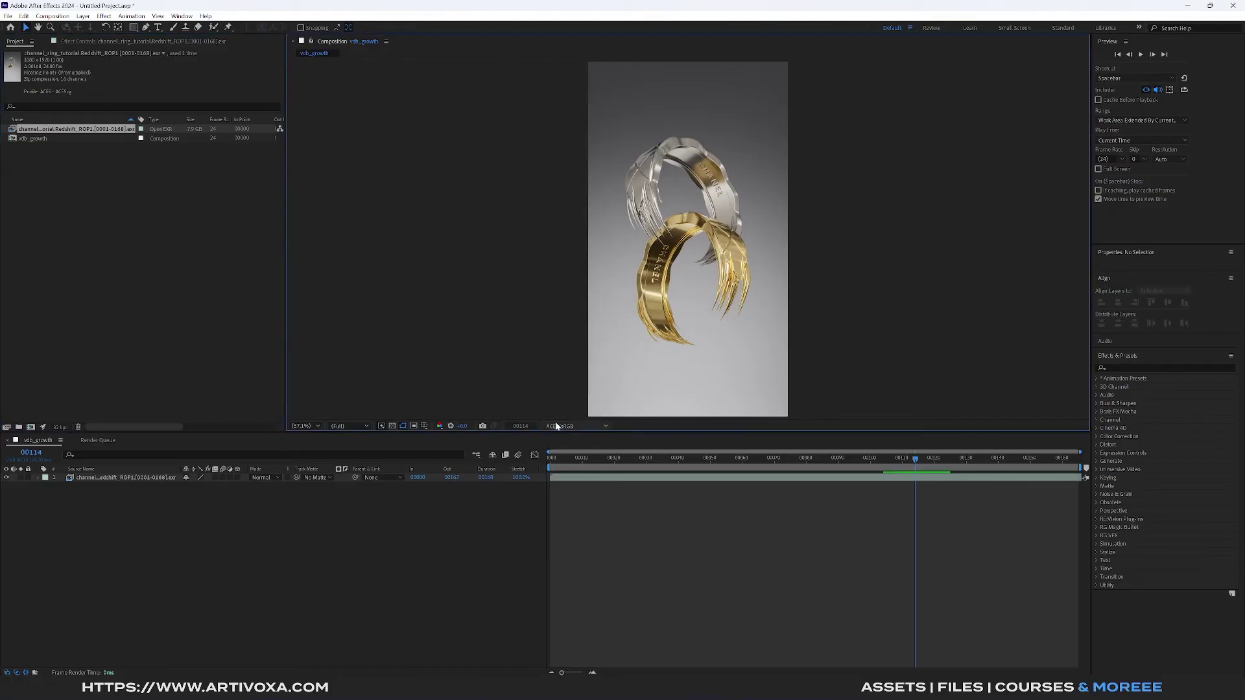
{"action": "left_click", "coordinate": [561, 427]}
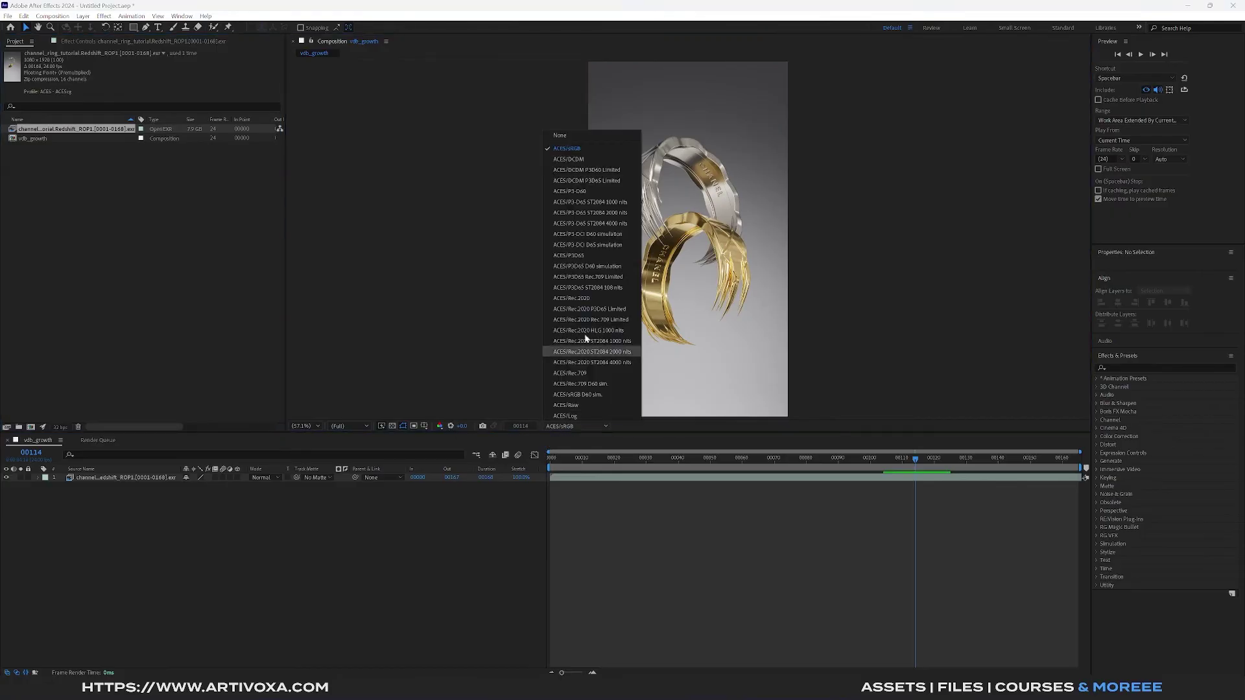
{"action": "left_click", "coordinate": [575, 138]}
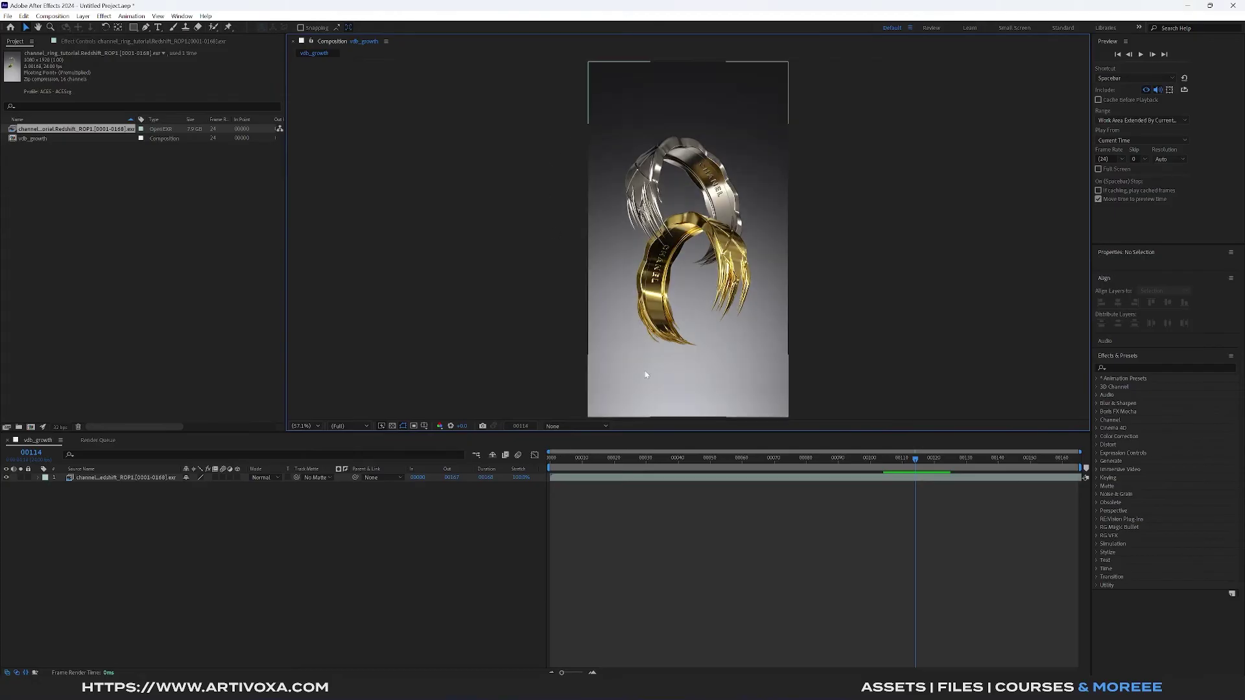
{"action": "left_click", "coordinate": [565, 426]}
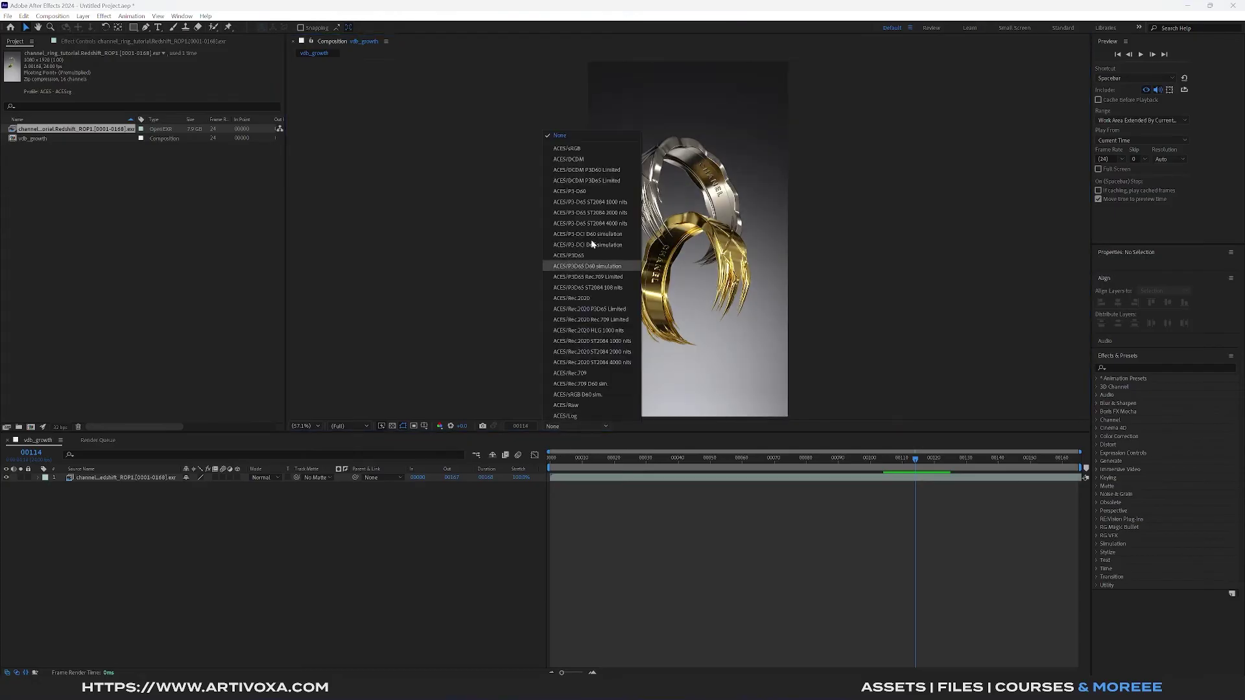
{"action": "left_click", "coordinate": [563, 149]}
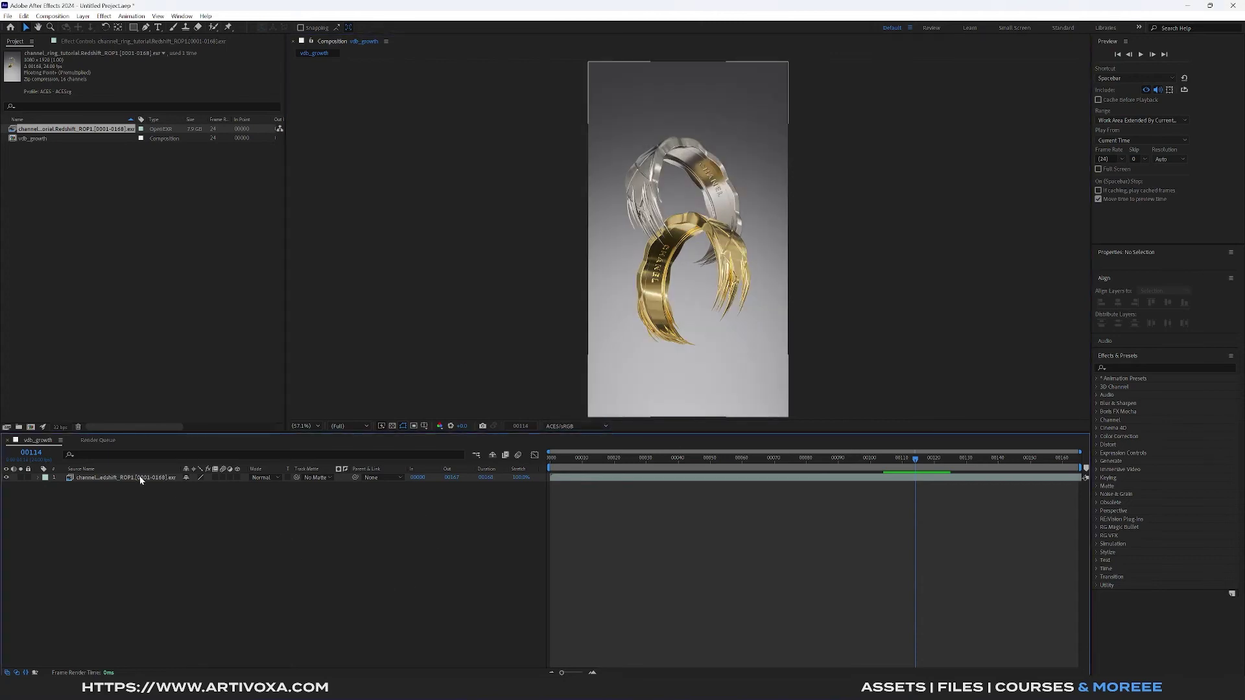
Apply ExtractoR to the ring sequence layer and extract the diffuse pass
{"action": "left_click", "coordinate": [1142, 367]}
{"action": "type", "text": "extra"}
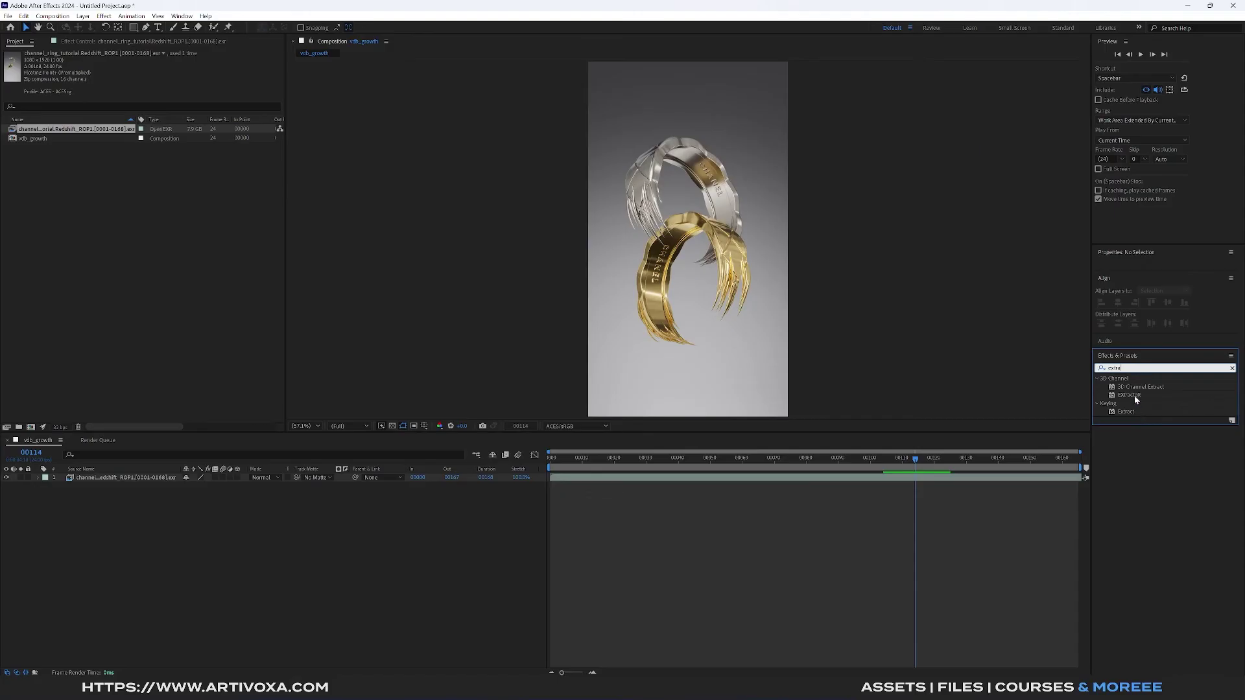
{"action": "left_click_drag", "start_coordinate": [1129, 395], "coordinate": [125, 480]}
{"action": "left_click", "coordinate": [258, 84]}
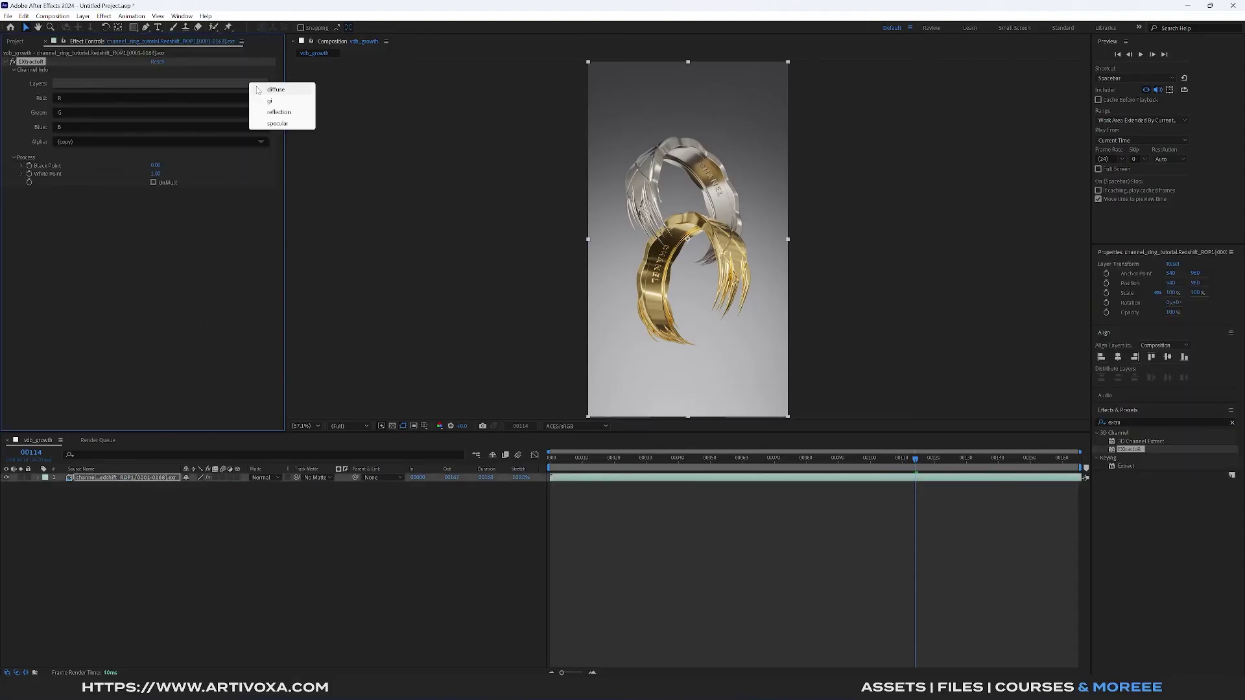
{"action": "left_click", "coordinate": [271, 90]}
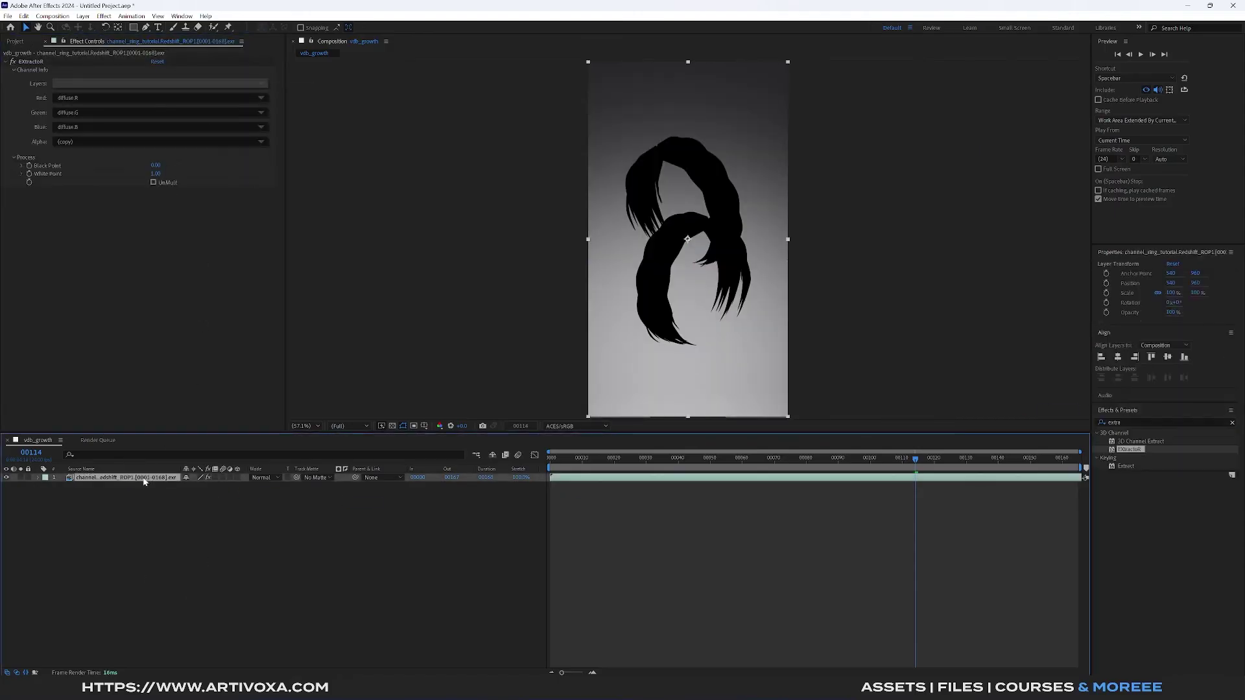
Duplicate the diffuse layer, set the copy to Add mode, and extract the gi pass
{"action": "key", "text": "ctrl+d"}
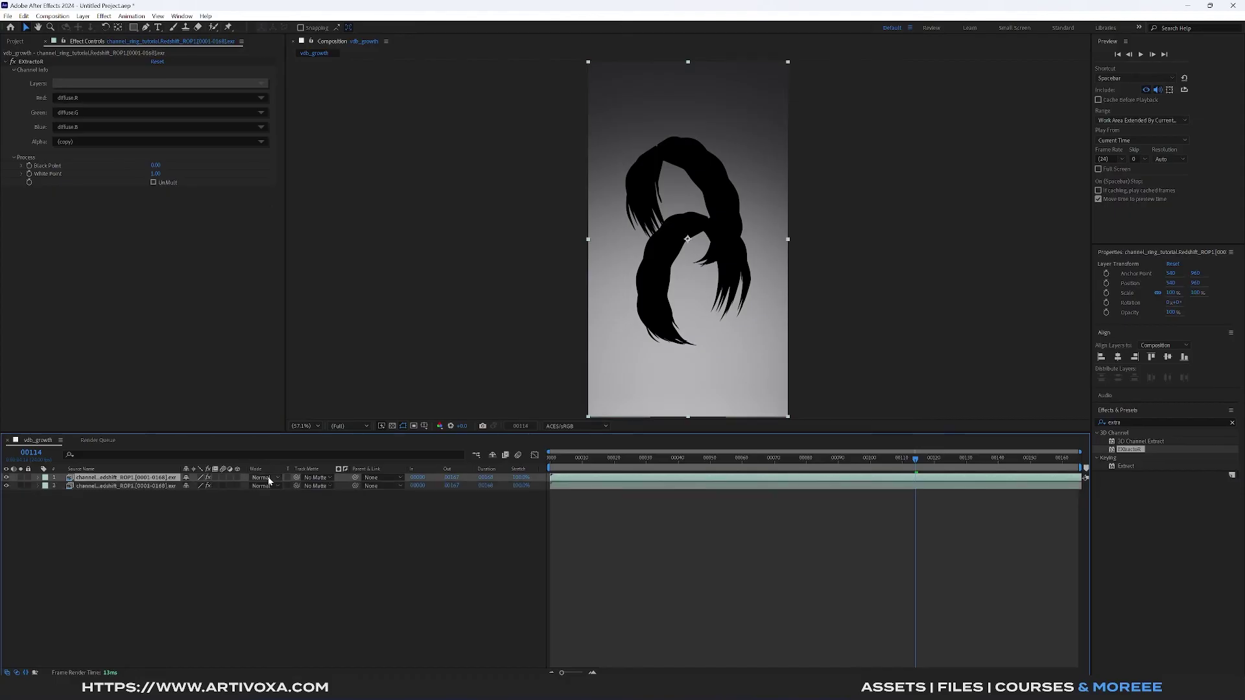
{"action": "left_click", "coordinate": [268, 481]}
{"action": "left_click", "coordinate": [286, 133]}
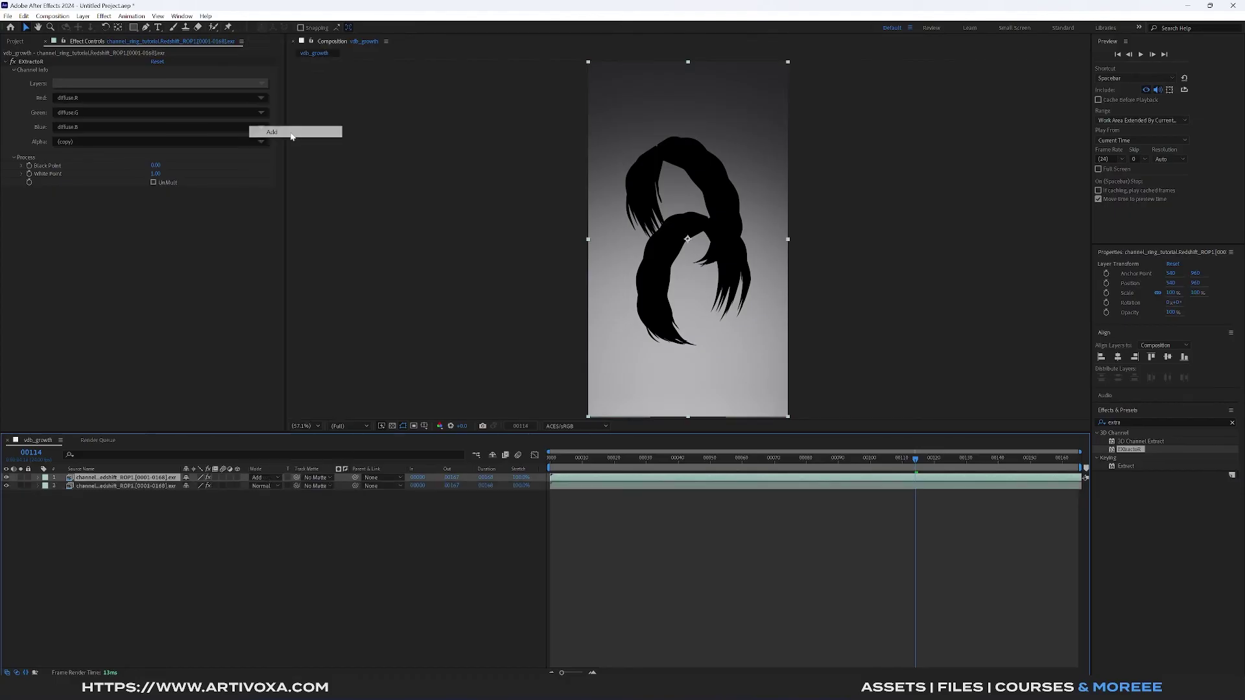
{"action": "left_click", "coordinate": [253, 85]}
{"action": "left_click", "coordinate": [277, 104]}
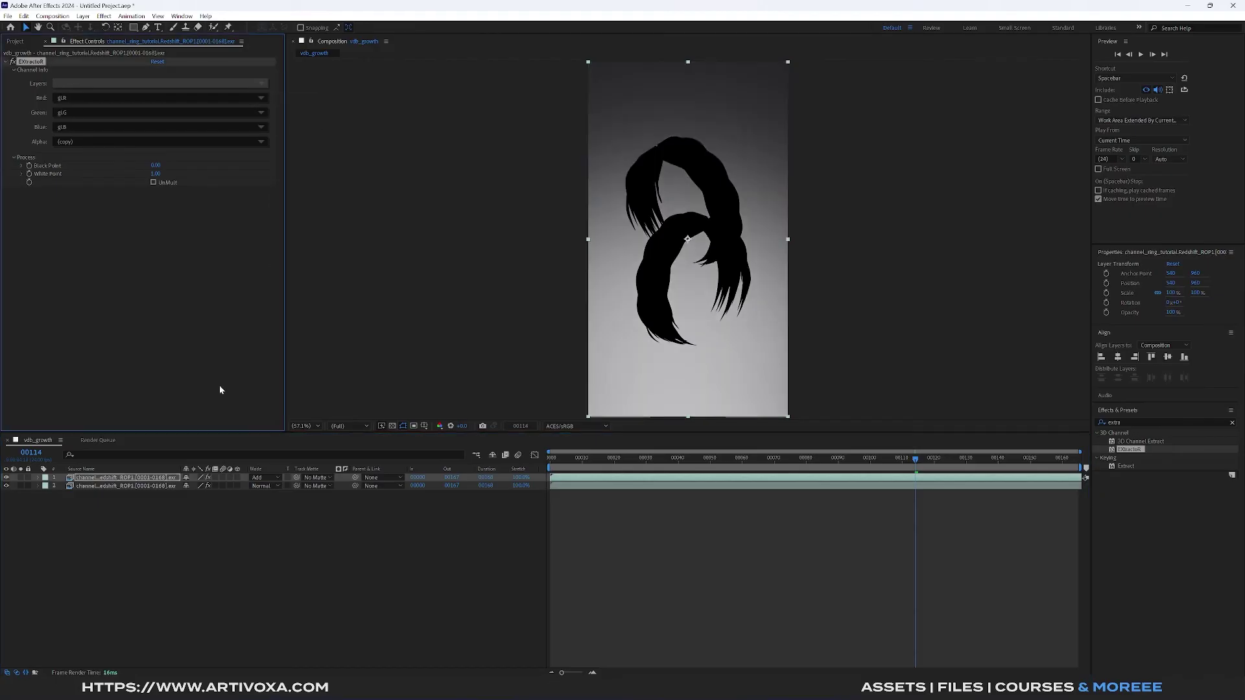
Make two more added copies extracting the reflection and specular passes
{"action": "left_click", "coordinate": [147, 479]}
{"action": "key", "text": "ctrl+d"}
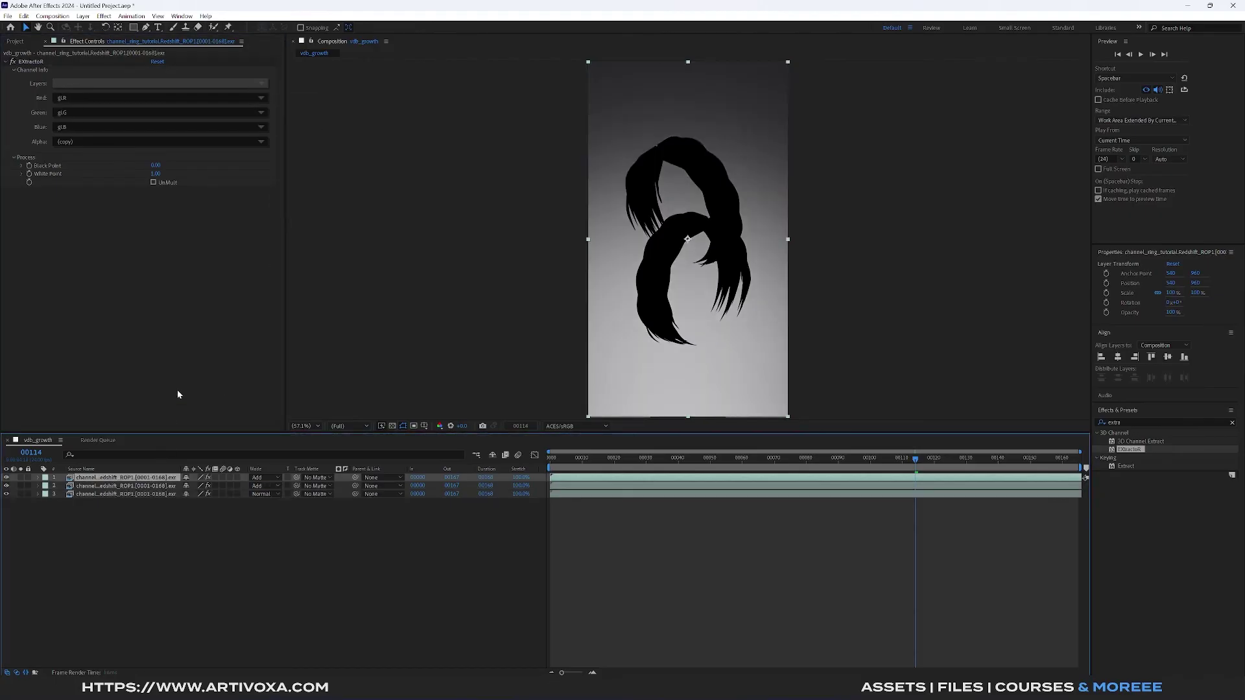
{"action": "left_click", "coordinate": [260, 84]}
{"action": "left_click", "coordinate": [283, 109]}
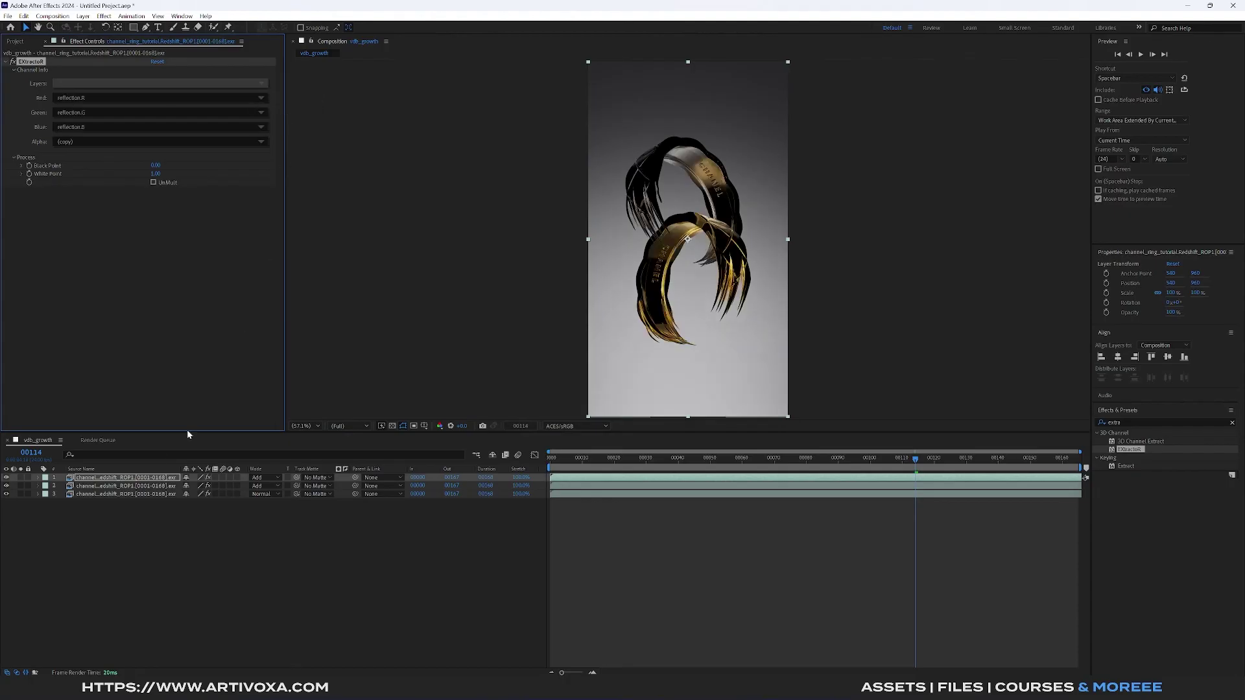
{"action": "left_click", "coordinate": [124, 477]}
{"action": "key", "text": "ctrl+d"}
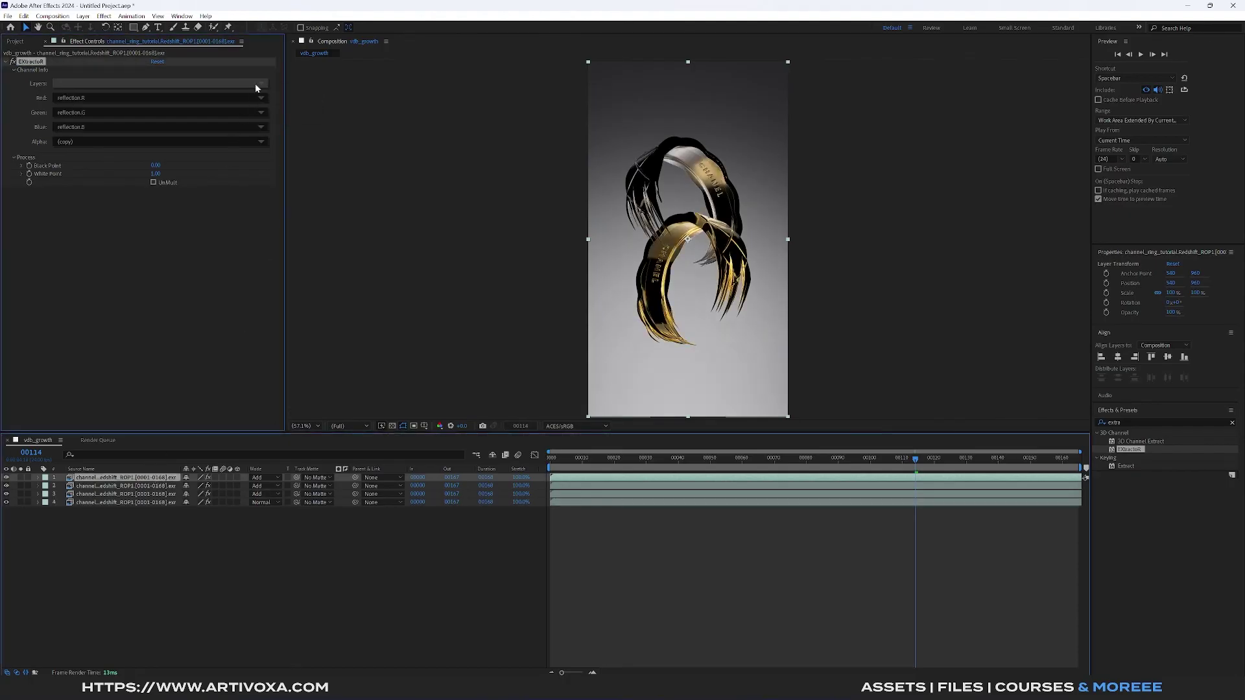
{"action": "left_click", "coordinate": [259, 84]}
{"action": "left_click", "coordinate": [279, 125]}
Switch the Composition viewer's display color transform from ACES/sRGB to None
{"action": "left_click", "coordinate": [305, 551]}
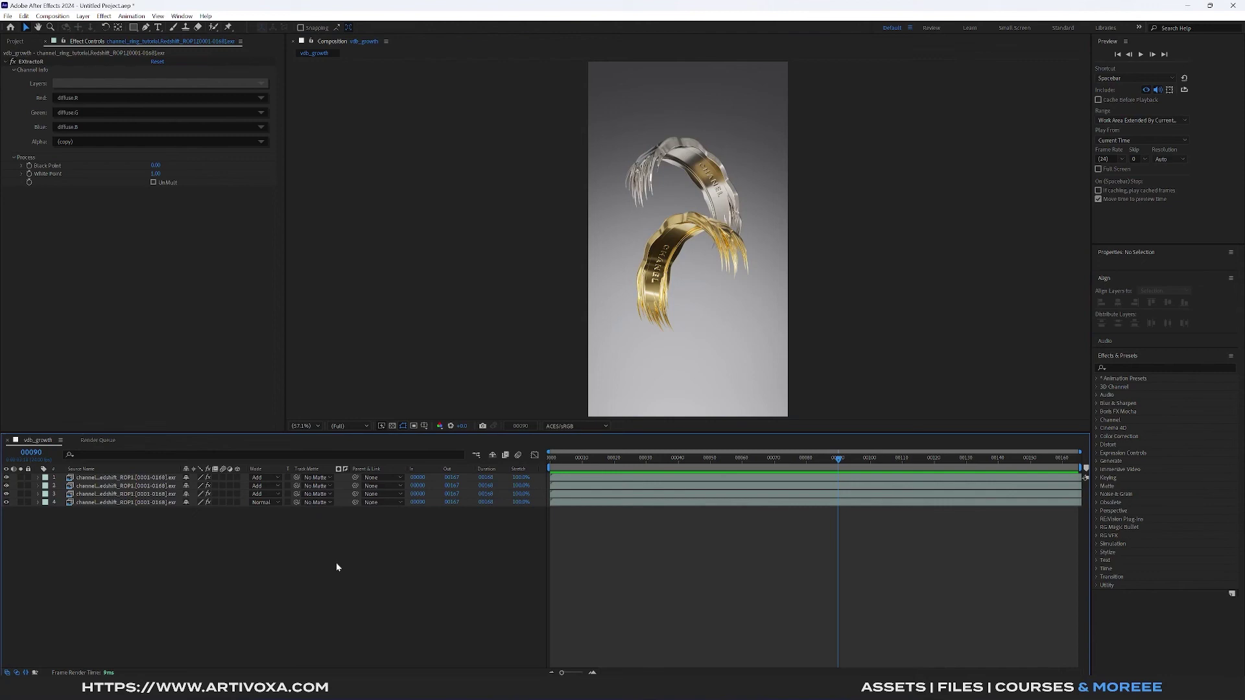
{"action": "left_click", "coordinate": [576, 426]}
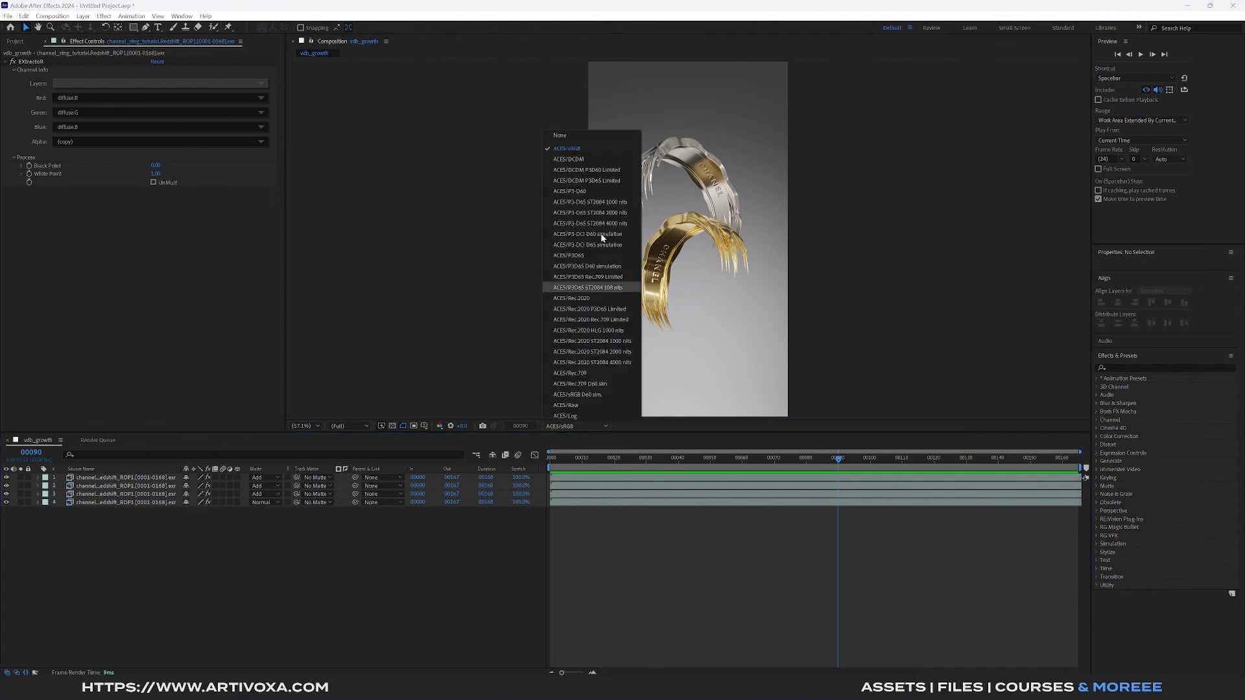
{"action": "left_click", "coordinate": [584, 131]}
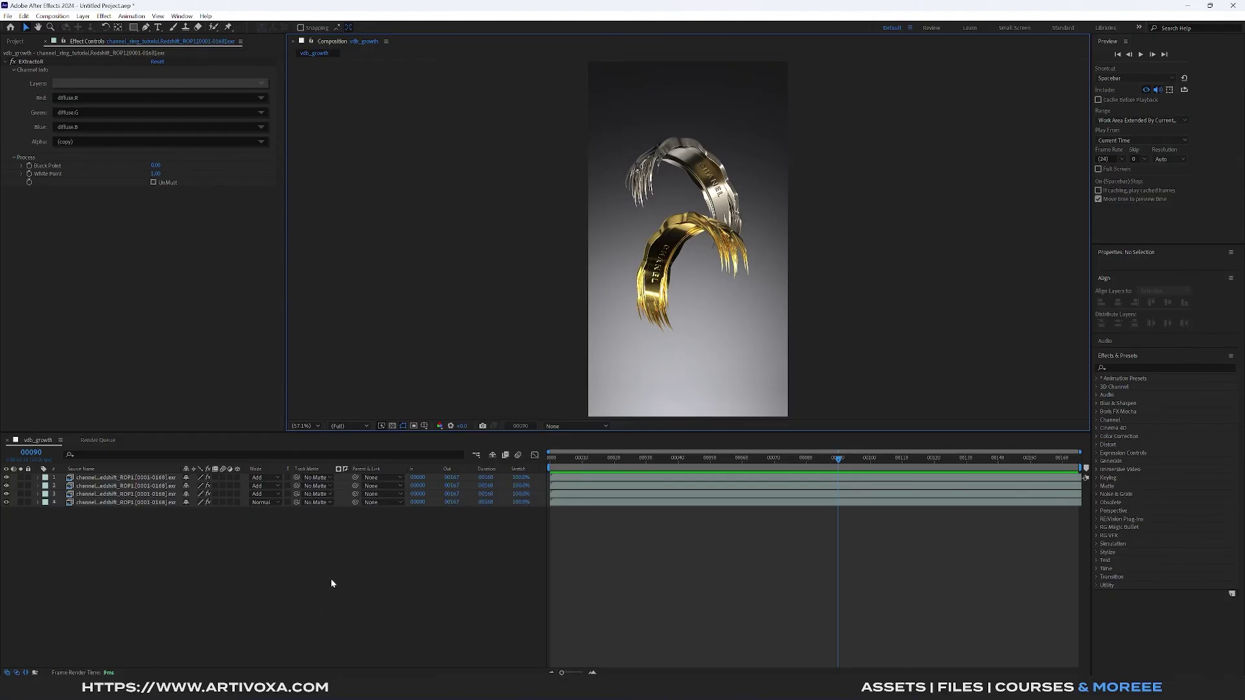
Add a new adjustment layer at the top of the vdb_growth comp
{"action": "right_click", "coordinate": [338, 558]}
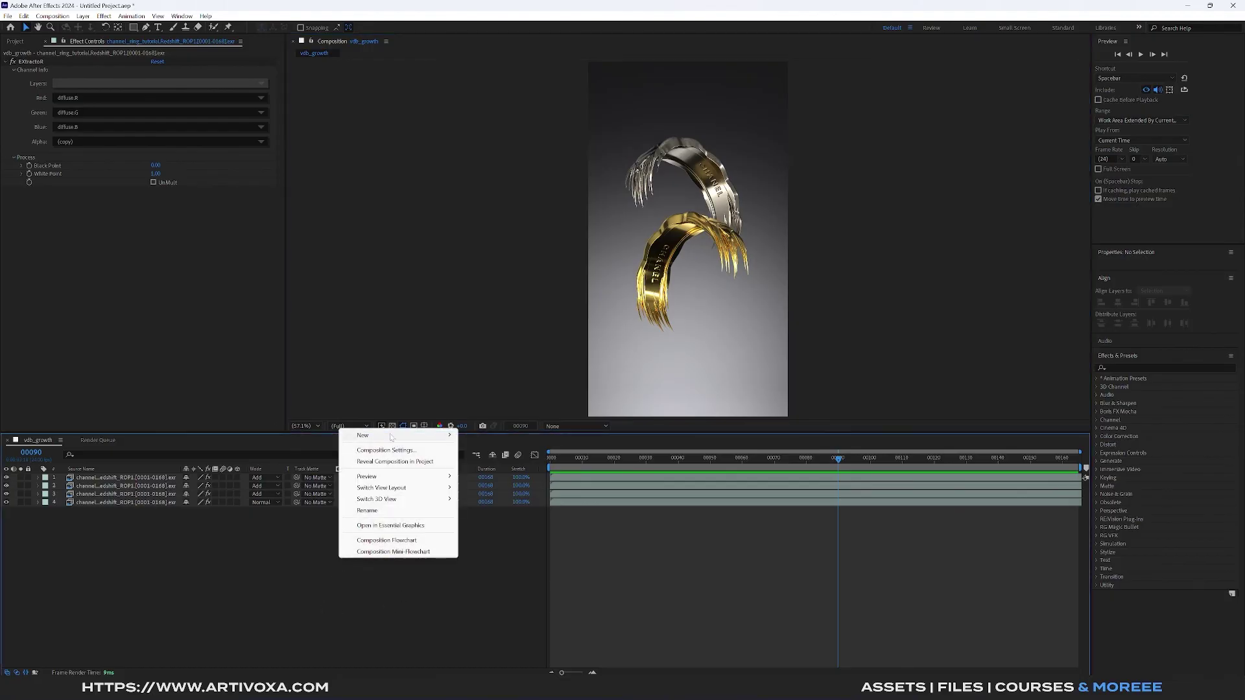
{"action": "mouse_move", "coordinate": [394, 436]}
{"action": "left_click", "coordinate": [499, 518]}
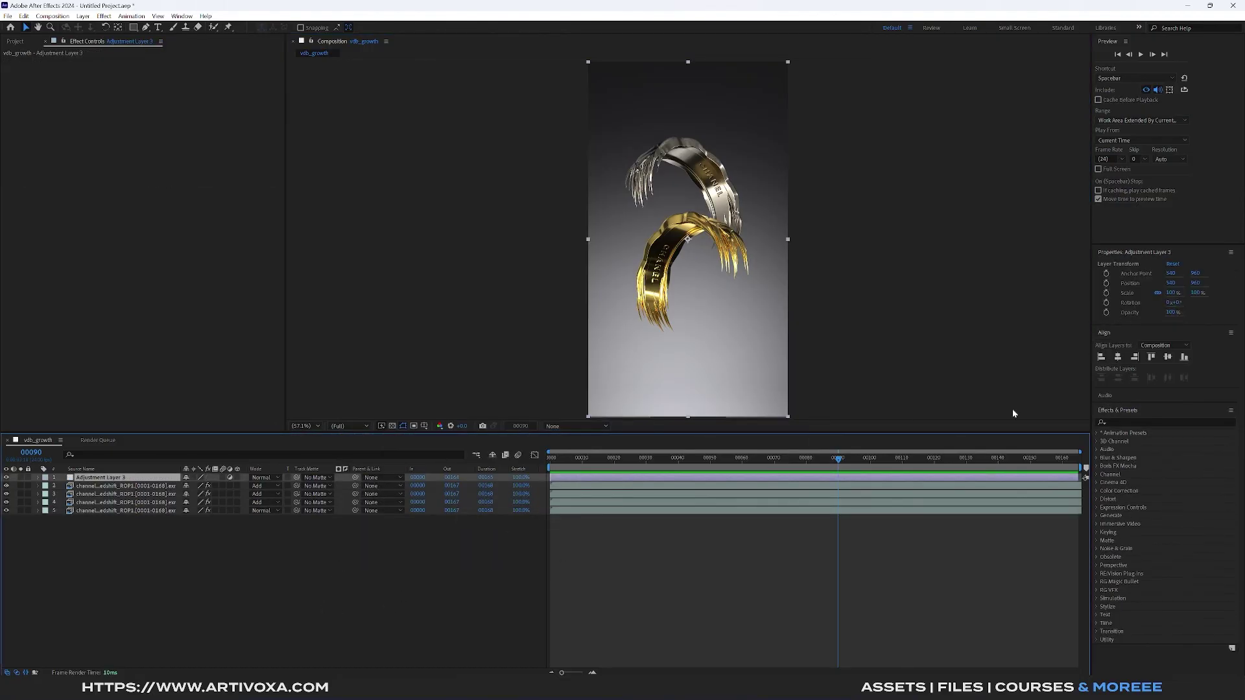
Apply OCIO Color Space Transform to the adjustment layer with output color_picking: Output - sRGB
{"action": "left_click", "coordinate": [1134, 423]}
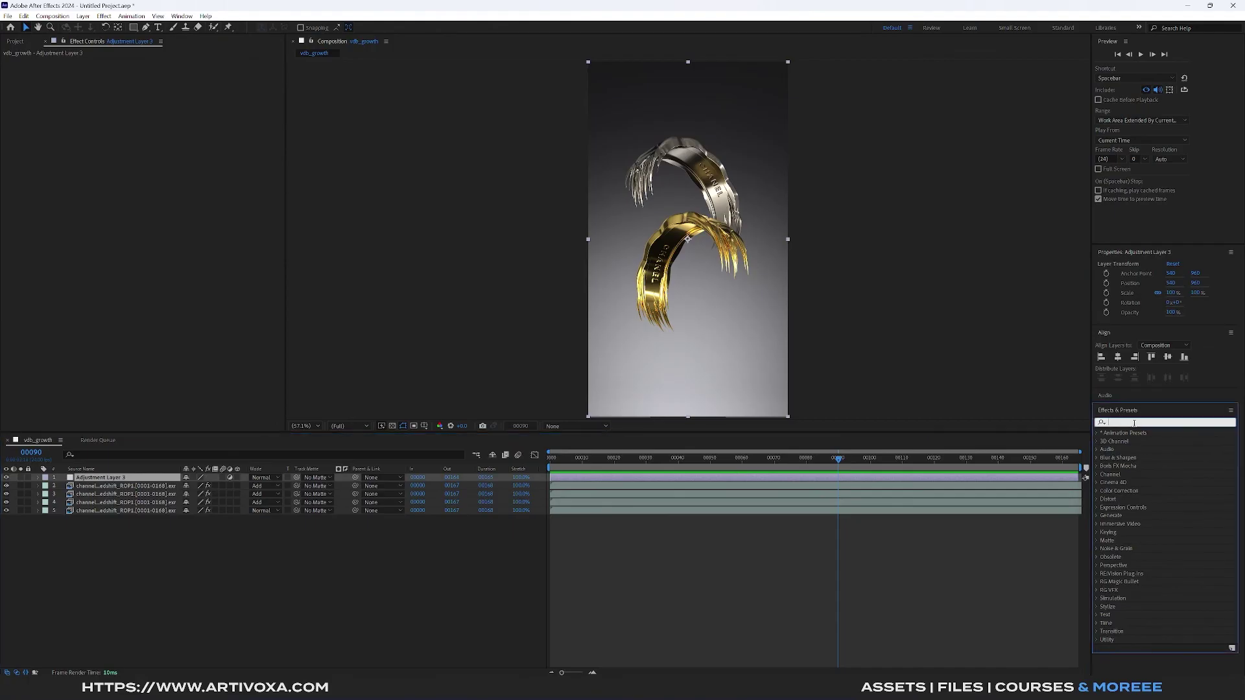
{"action": "type", "text": "ocio"}
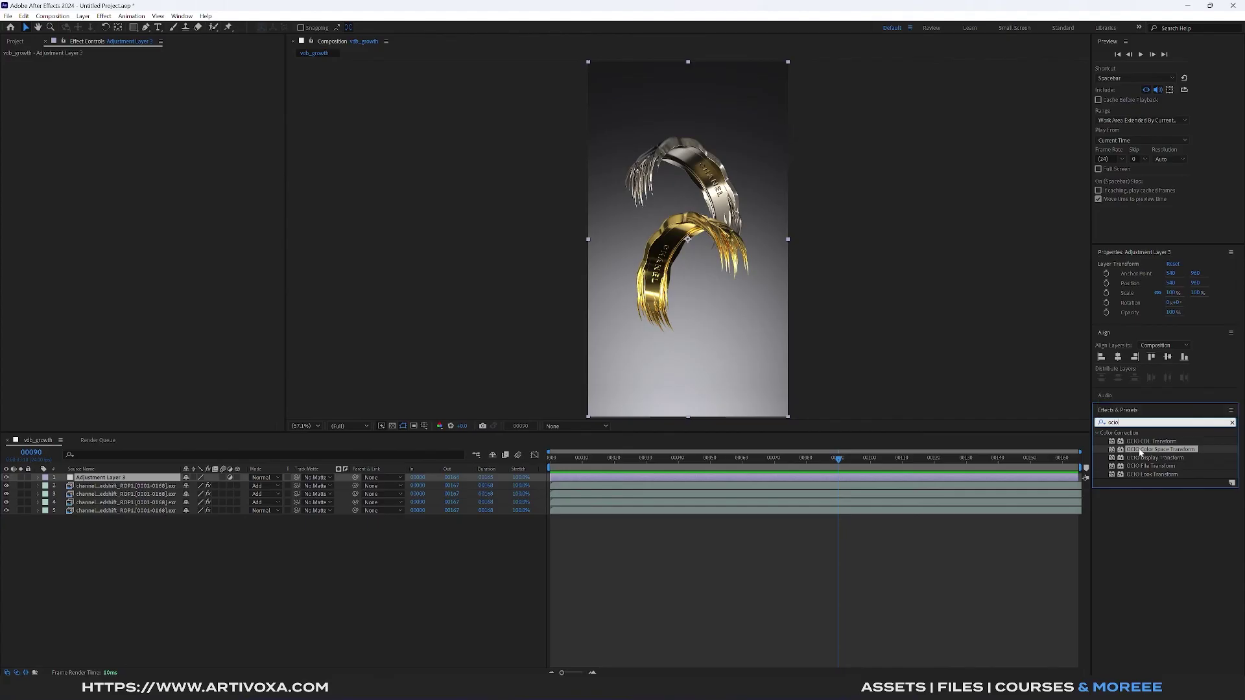
{"action": "left_click_drag", "start_coordinate": [1140, 452], "coordinate": [124, 477]}
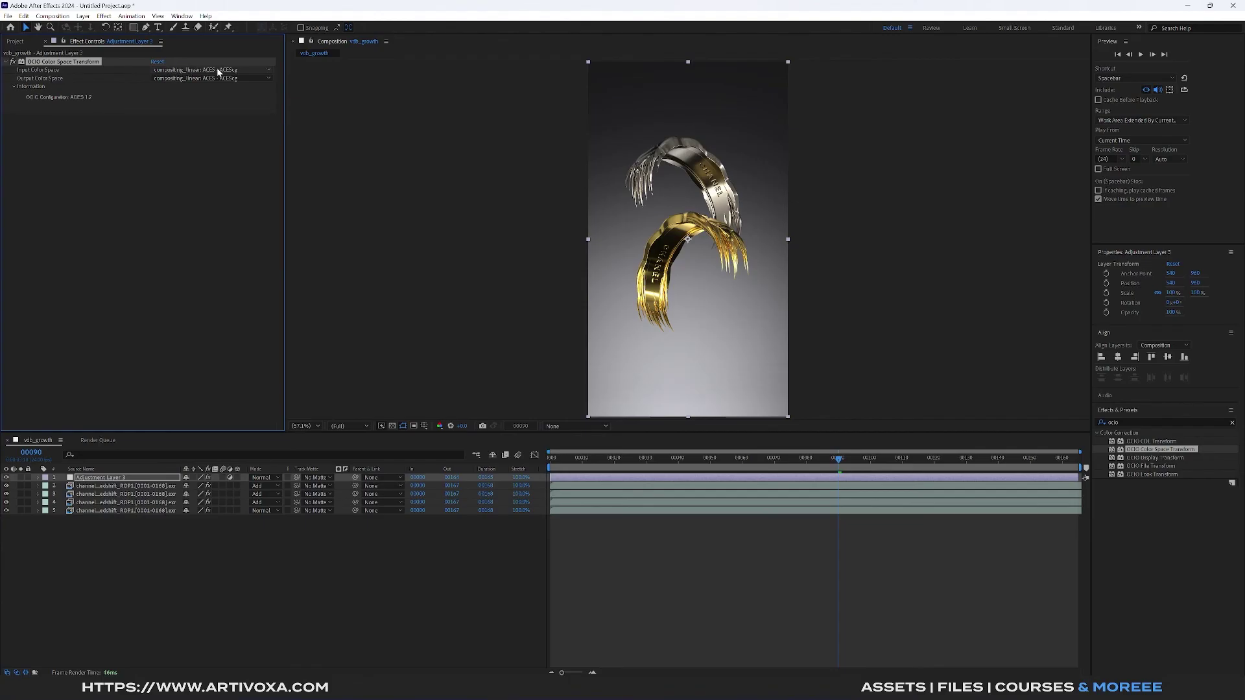
{"action": "left_click", "coordinate": [195, 77]}
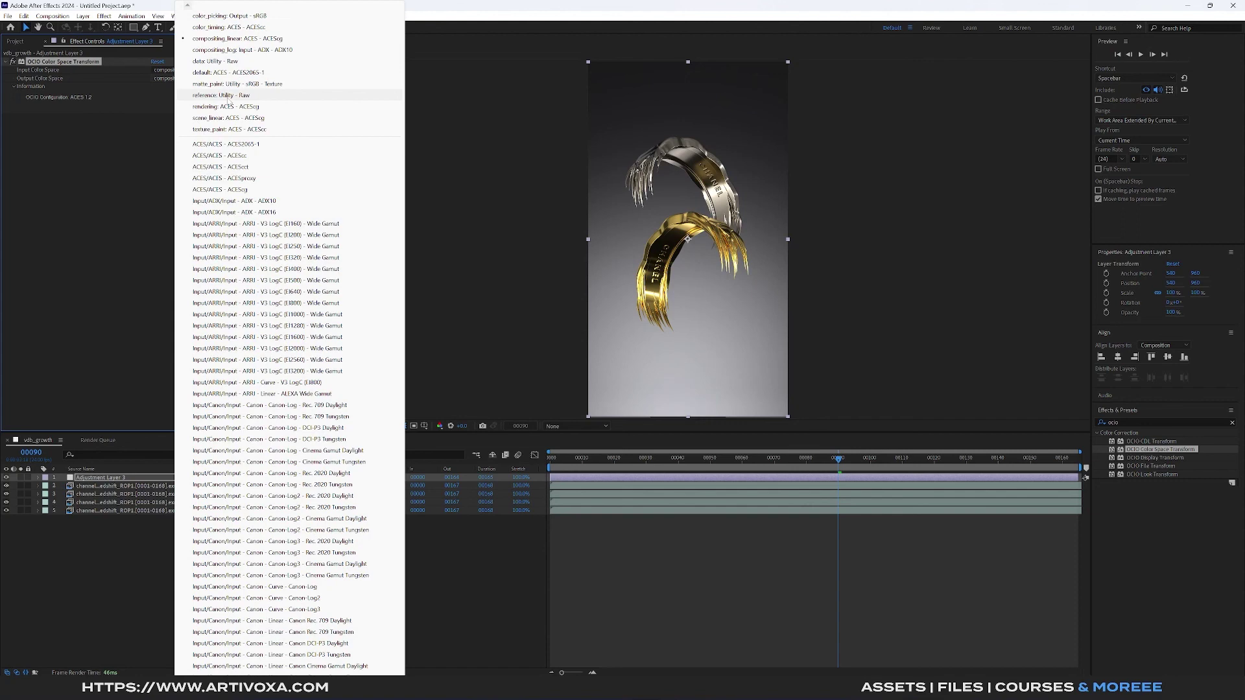
{"action": "left_click", "coordinate": [217, 17]}
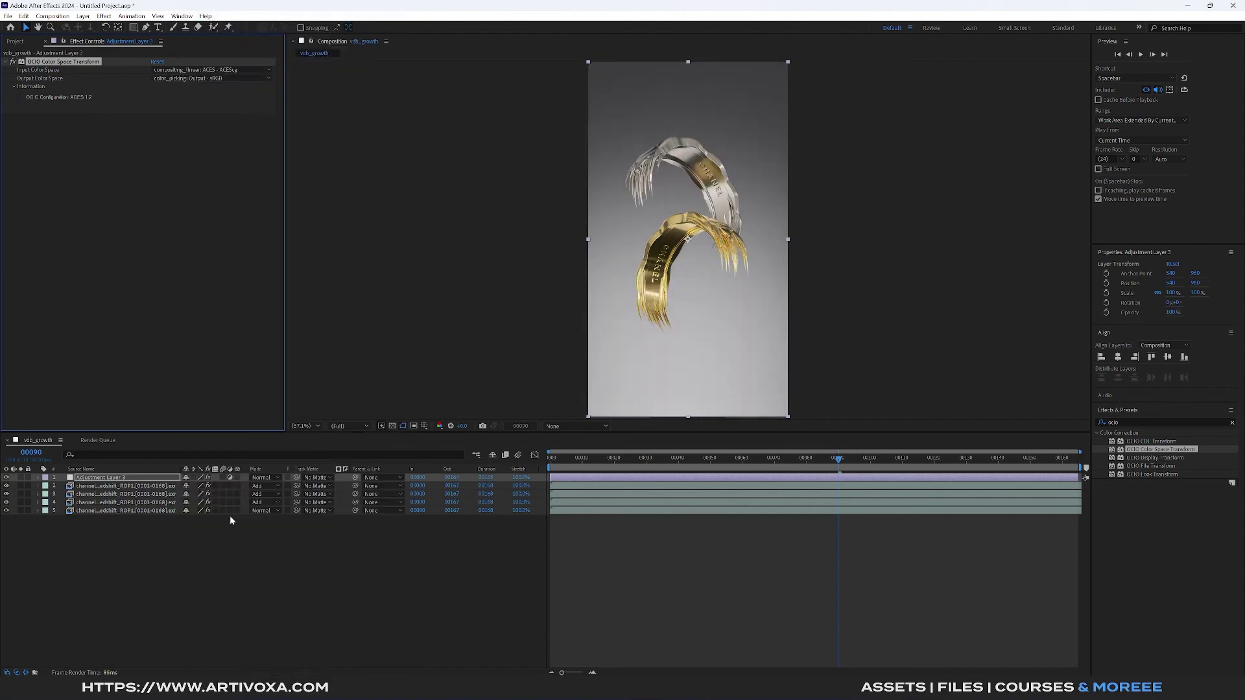
{"action": "left_click", "coordinate": [263, 602]}
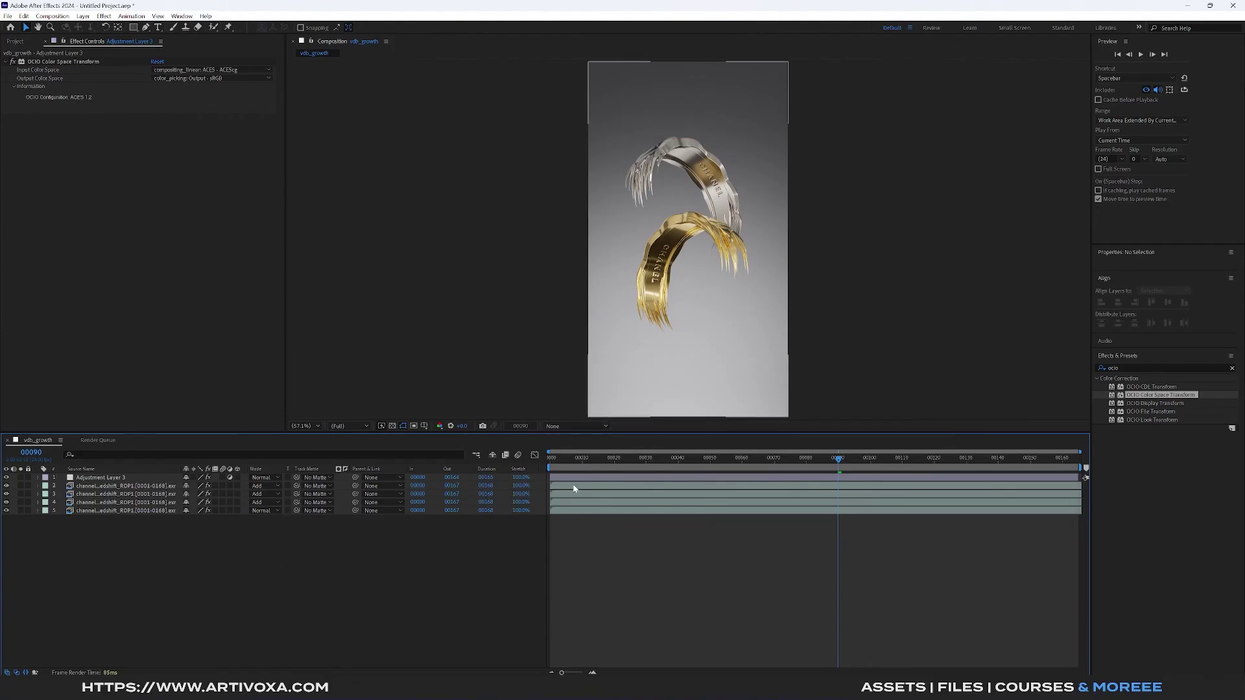
Move the current-time indicator back to the start to preview the early ring frames
{"action": "left_click_drag", "start_coordinate": [594, 461], "coordinate": [633, 462]}
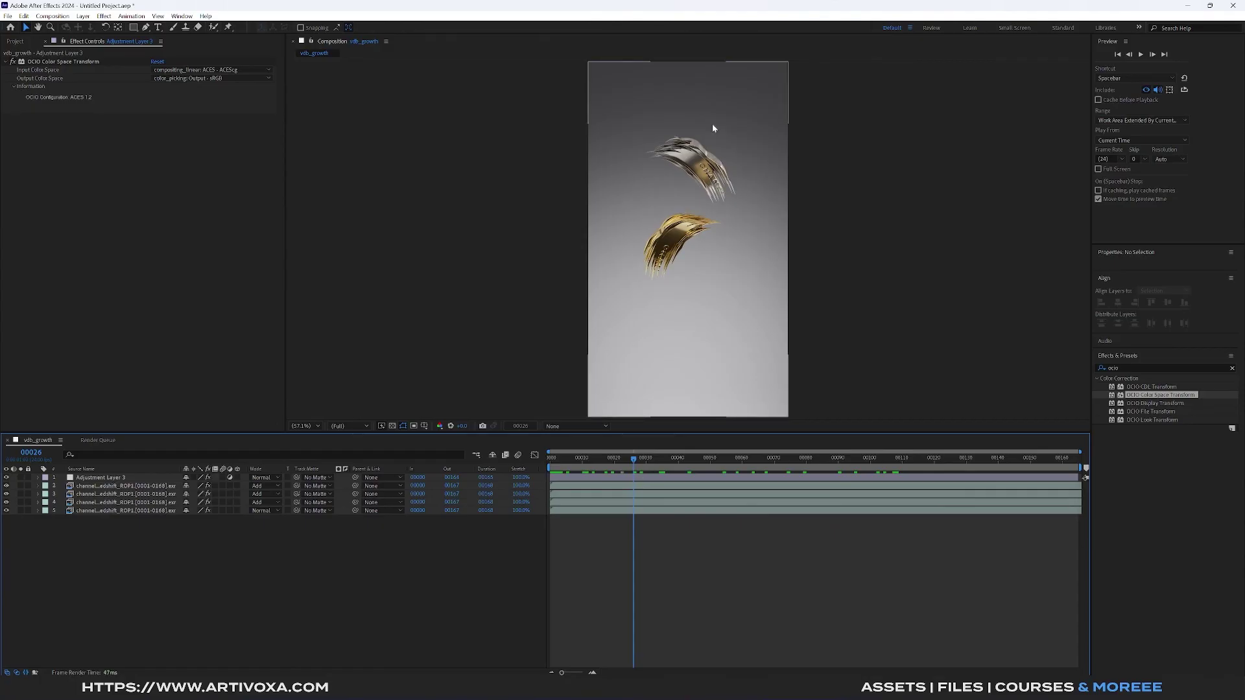